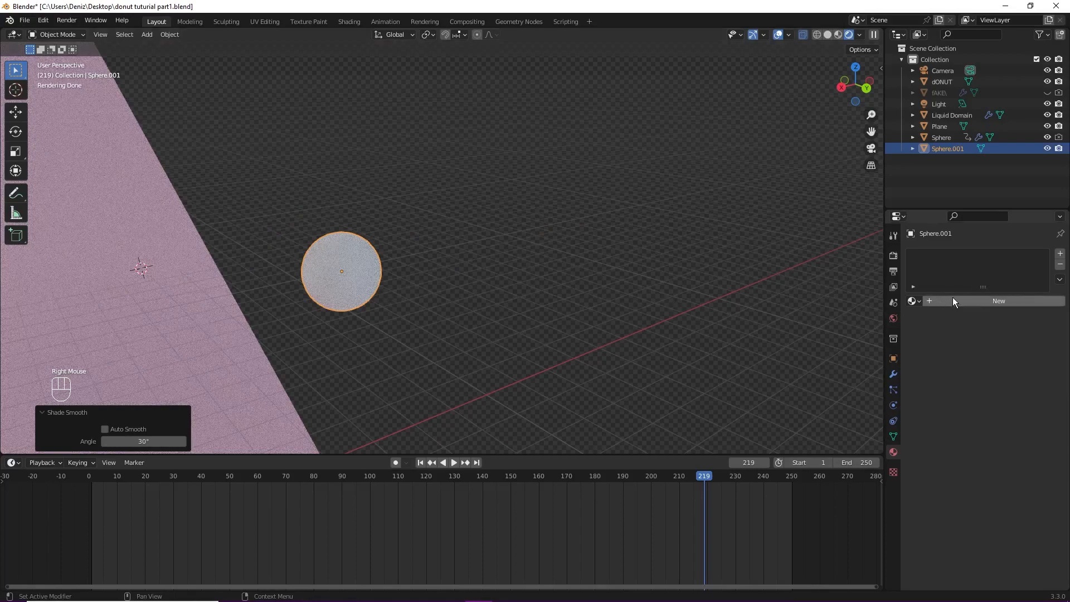
- Try giving the sphere a new material with roughness about 0.059
scroll(1009, 465, down, 1)
drag(1004, 524, 983, 524)
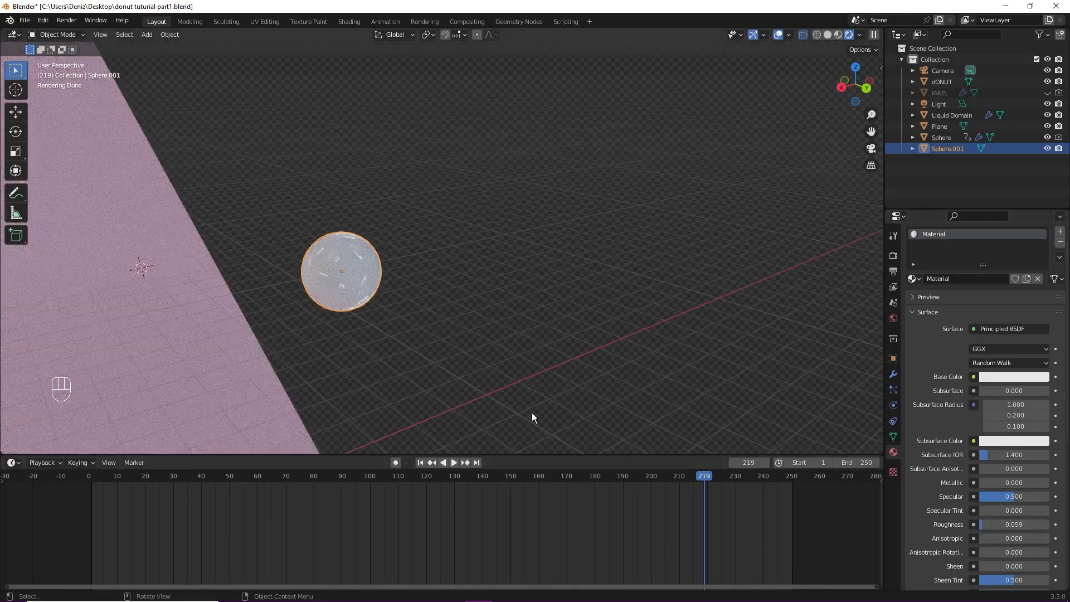
mouse_move(410, 365)
middle_down()
mouse_move(413, 355)
mouse_move(383, 363)
mouse_move(421, 346)
middle_up()
click(1001, 380)
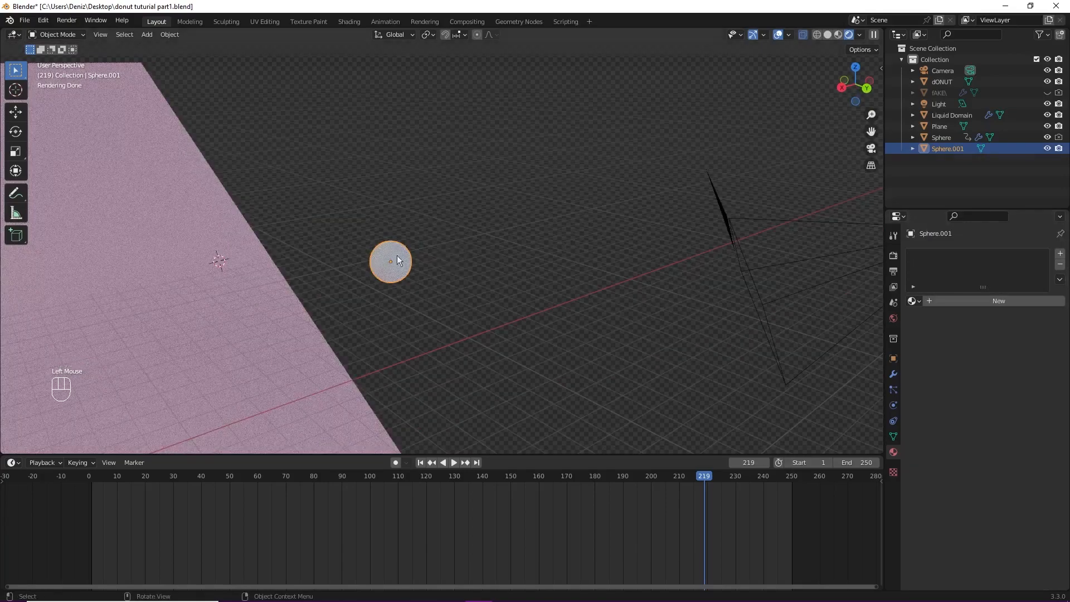
- Duplicate the sphere beside the original and give the original a new white material with roughness 0.043
key(shift+d)
click(466, 256)
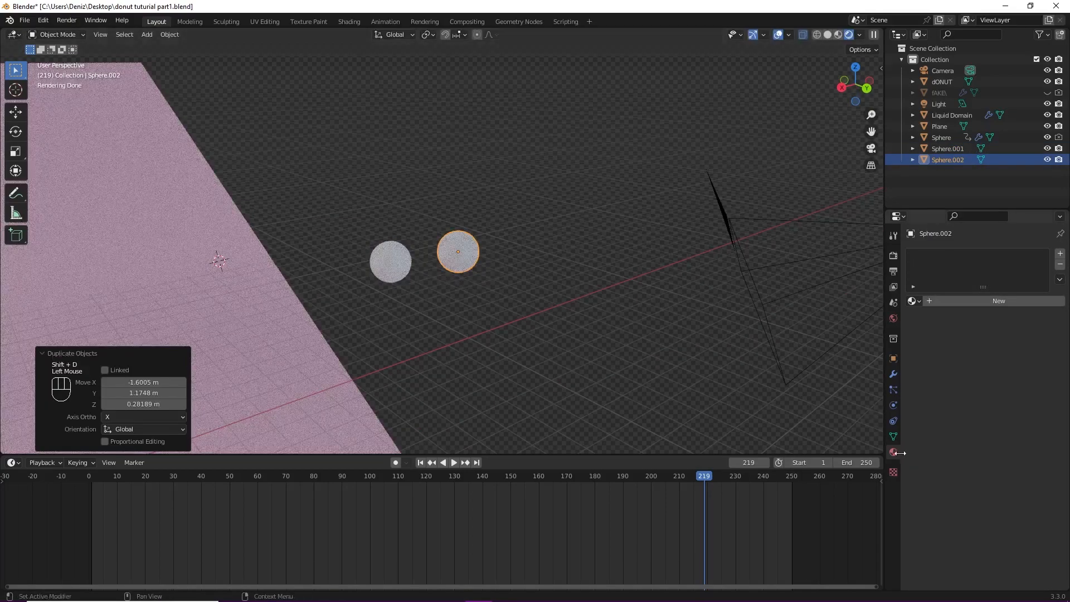
click(390, 262)
click(985, 301)
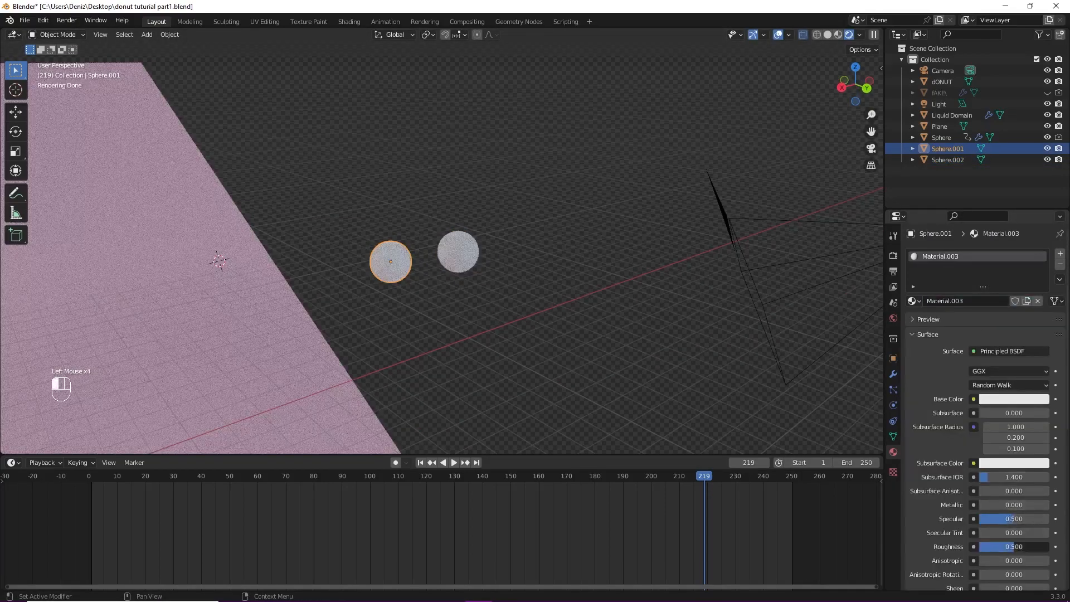
- Give the duplicate sphere a new material with a pink base color (value 0.800) and roughness 0.067
click(458, 252)
click(985, 301)
click(1014, 399)
drag(1001, 296, 1004, 290)
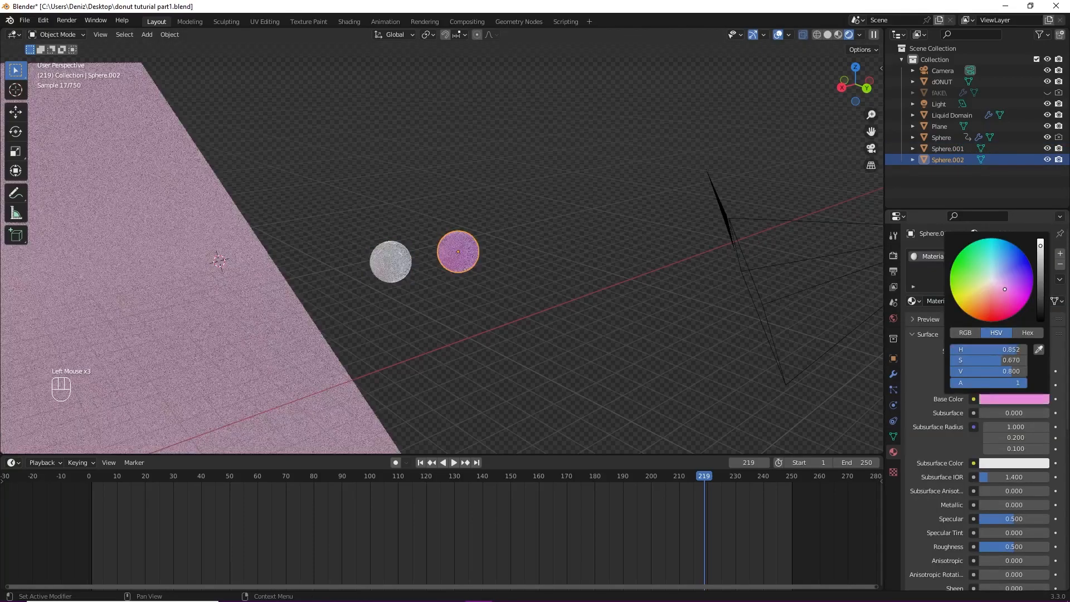
drag(1014, 548, 984, 545)
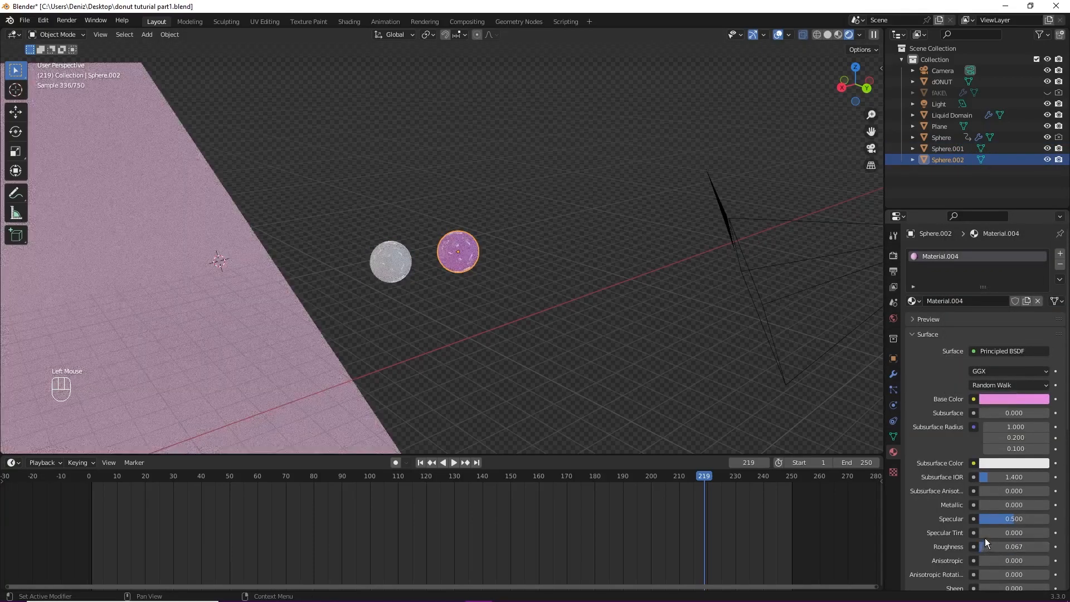
- Duplicate the pink sphere below the pair and give the copy a new material with a light blue base color
key(shift+d)
click(437, 359)
click(1038, 301)
click(985, 301)
click(1014, 399)
drag(996, 275, 970, 294)
- Duplicate the blue sphere beside it and give the copy a new yellow material with roughness 0.106
key(shift+d)
click(485, 298)
click(1038, 301)
click(985, 301)
click(1013, 399)
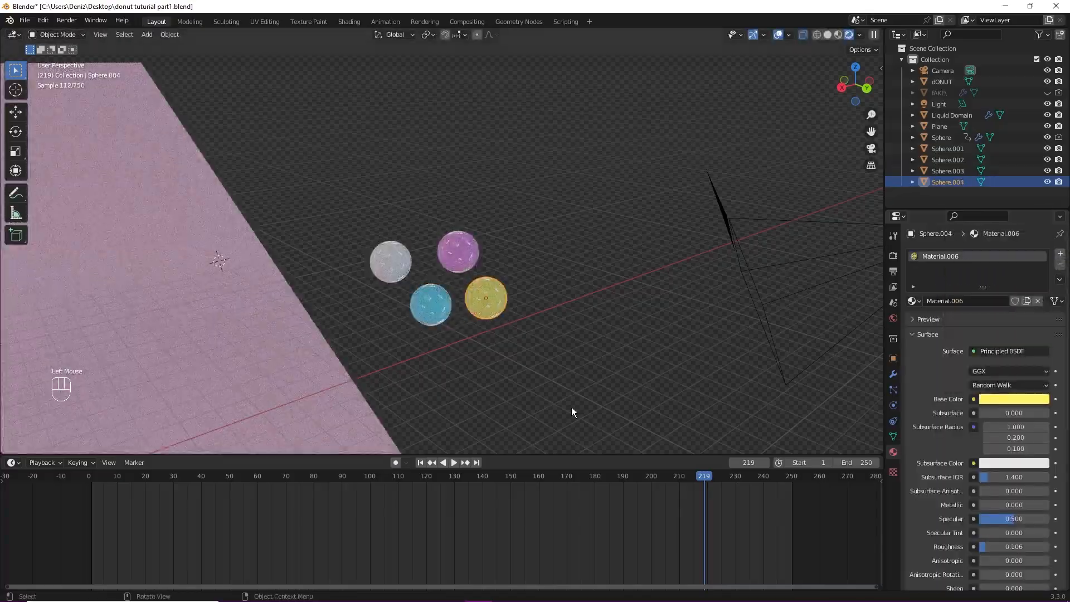
- Change the pink sphere's base color to a brighter pink with value 1.000 and duplicate the sphere below the others
click(458, 252)
click(1013, 399)
key(shift+d)
click(445, 368)
click(458, 252)
click(1014, 399)
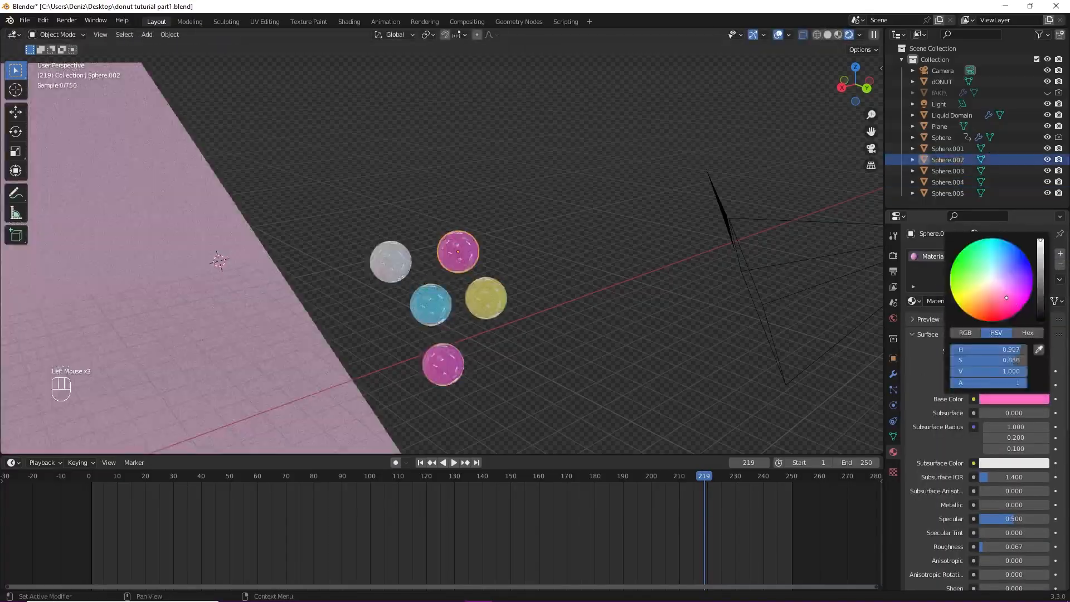
- Give the lowest sphere a new purple material with roughness 0.035 and move it closer to the other spheres
click(443, 364)
click(985, 301)
click(1014, 399)
drag(1017, 289, 1007, 281)
drag(1014, 546, 982, 547)
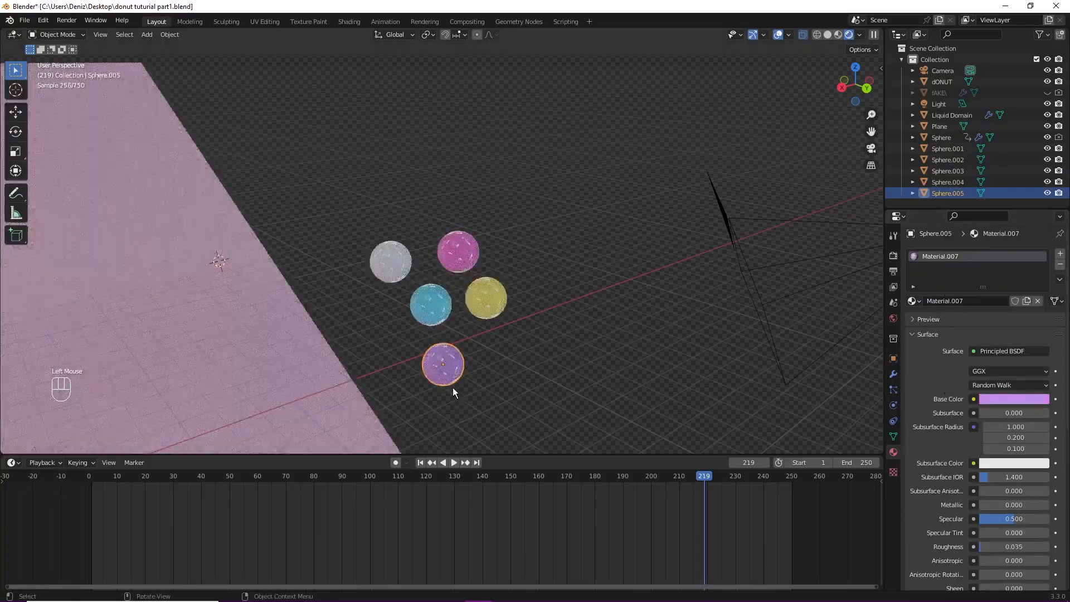
key(g)
click(477, 368)
- Set the white sphere's metallic value to 0.024
middle_drag(589, 323, 581, 292)
click(383, 242)
mouse_move(1014, 482)
mouse_down()
mouse_move(1033, 483)
mouse_move(1016, 482)
mouse_up()
- Select all five colored spheres and move them into a new collection named Smarties
click(351, 199)
drag(351, 199, 533, 342)
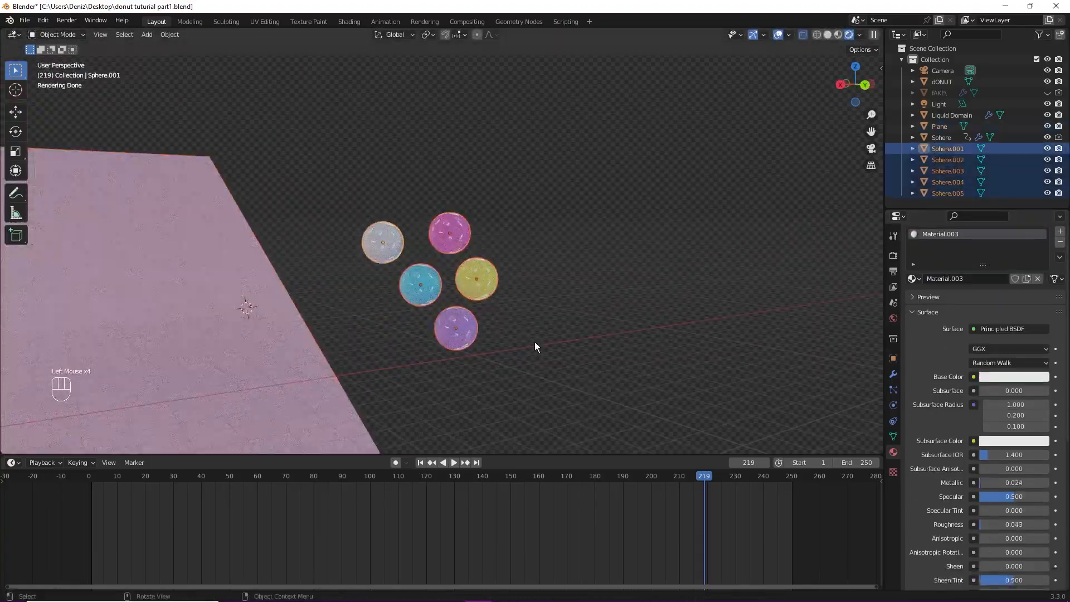
key(g)
key(Return)
key(m)
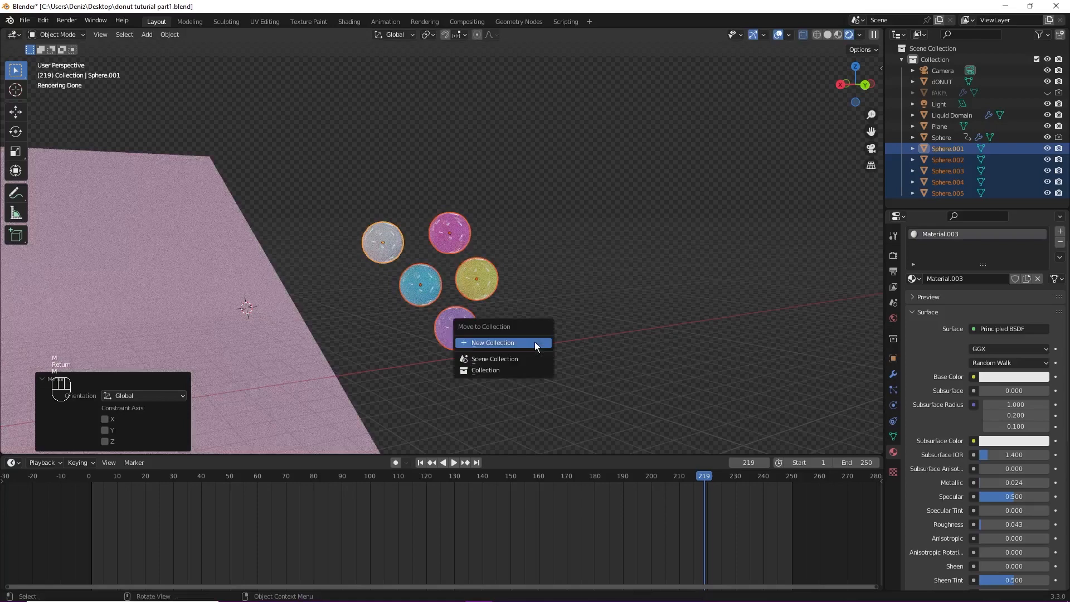
click(534, 343)
text(Sma)
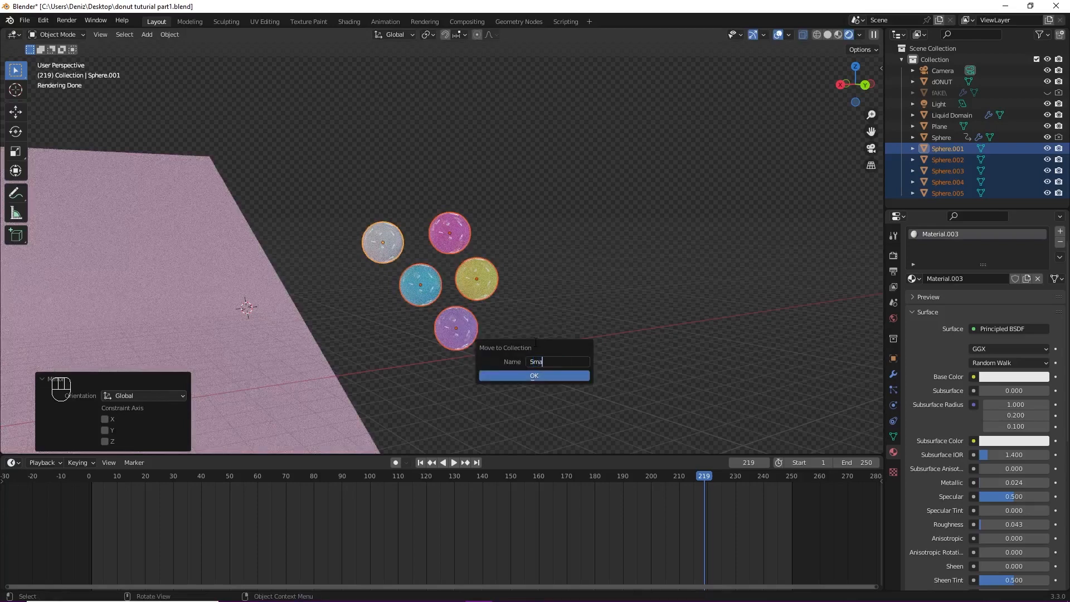
text(rties)
click(544, 377)
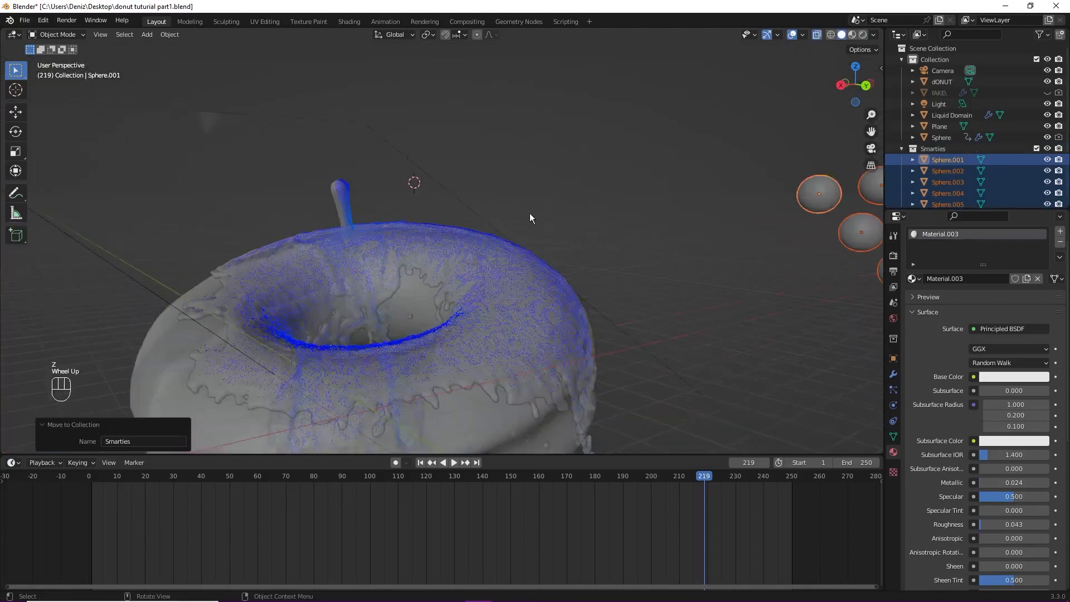
- Add a UV sphere at the 3D cursor above the donut and shade it smooth
scroll(529, 213, up, 3)
key(shift+a)
mouse_move(497, 213)
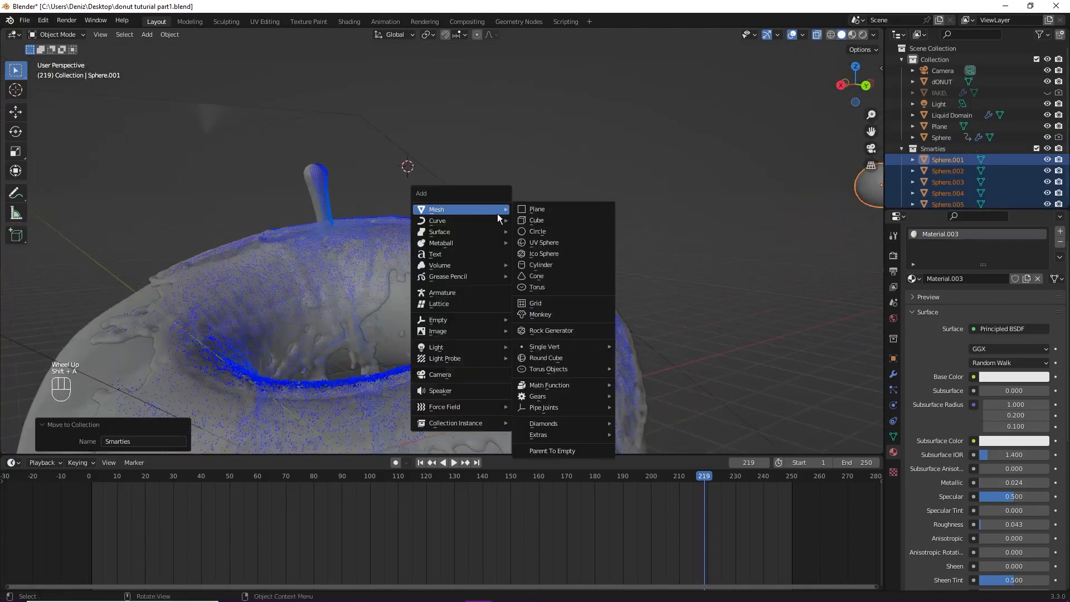
click(560, 243)
right_click(428, 195)
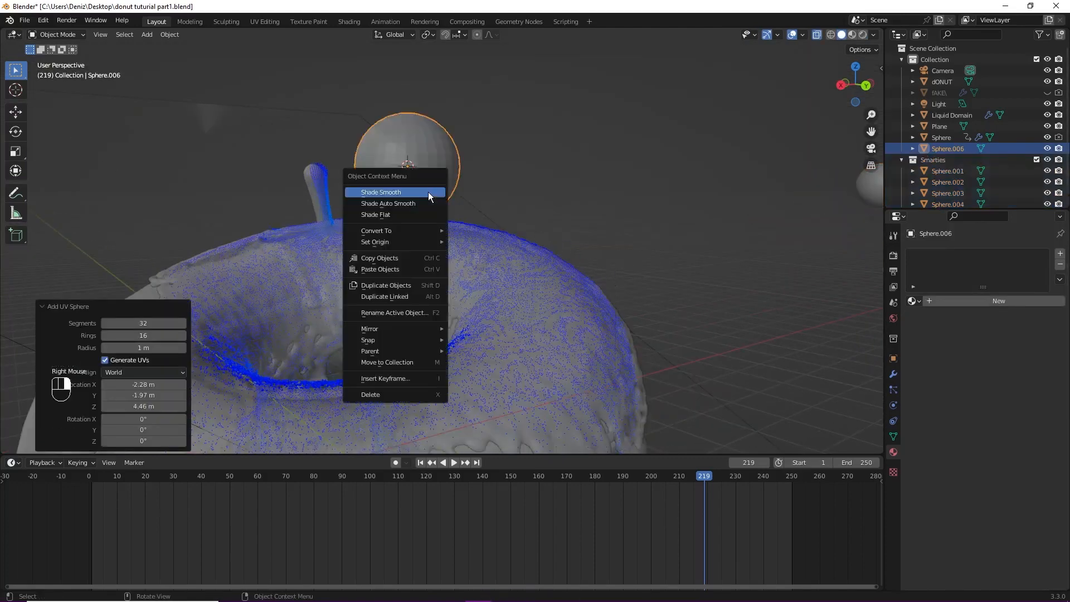
click(428, 192)
- Scale the new sphere down to about 0.12 and raise it about 0.46 m above the donut
key(s)
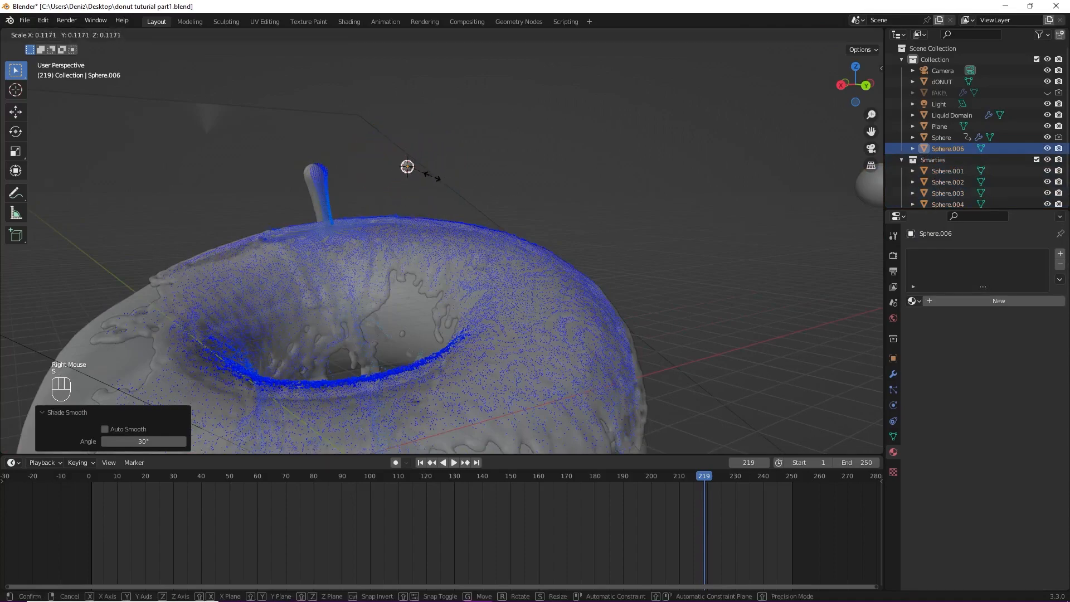
click(408, 166)
key(g)
click(425, 137)
middle_drag(426, 137, 894, 390)
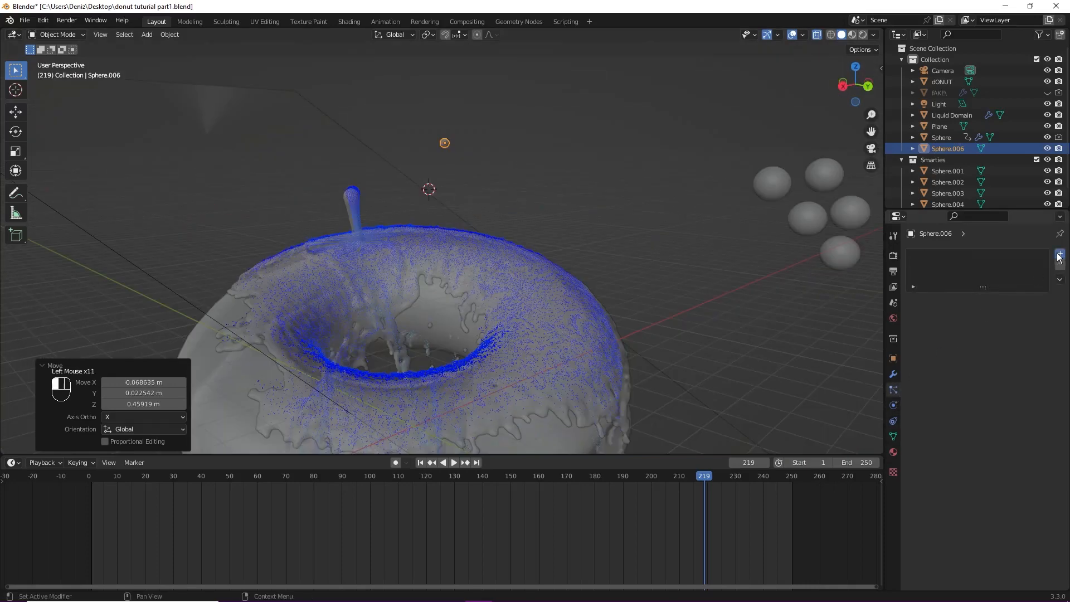
- Add an emitter particle system to the small sphere and play the animation from the start, stopping at frame 32
click(1060, 254)
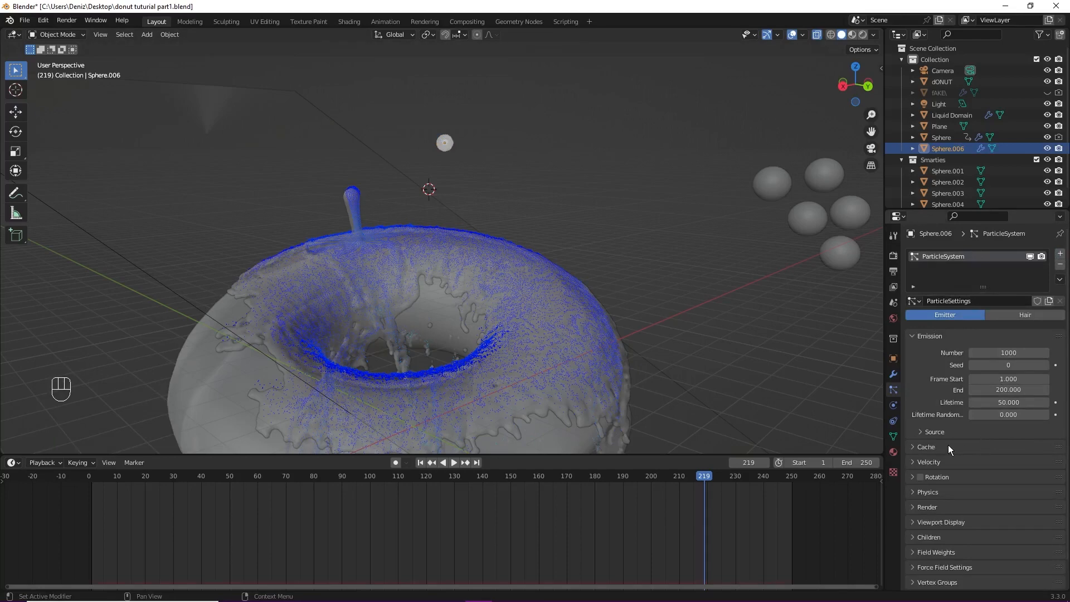
drag(411, 473, 89, 474)
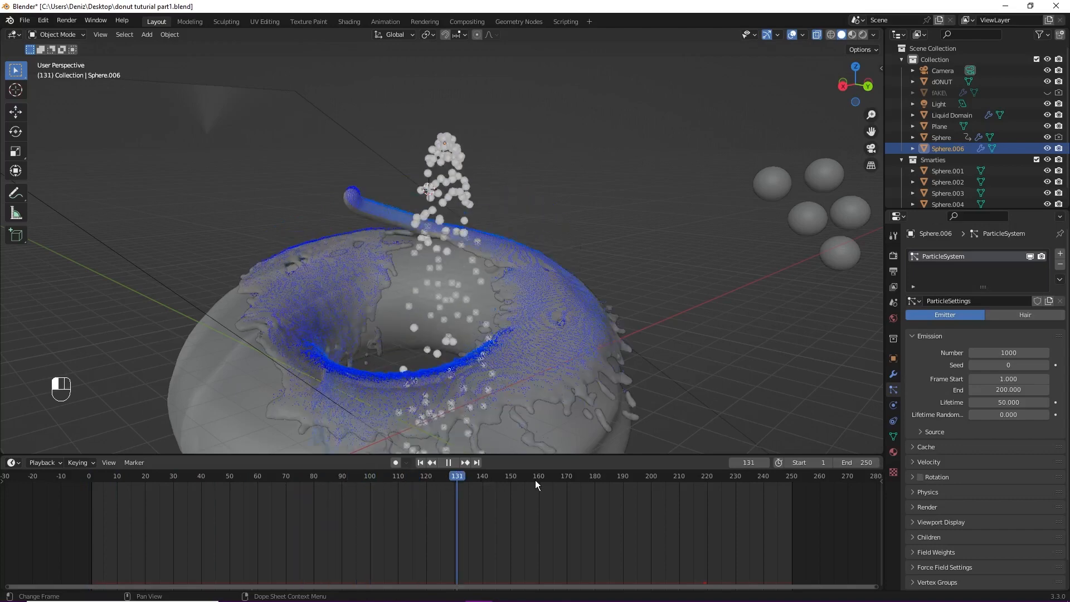
drag(312, 486, 129, 491)
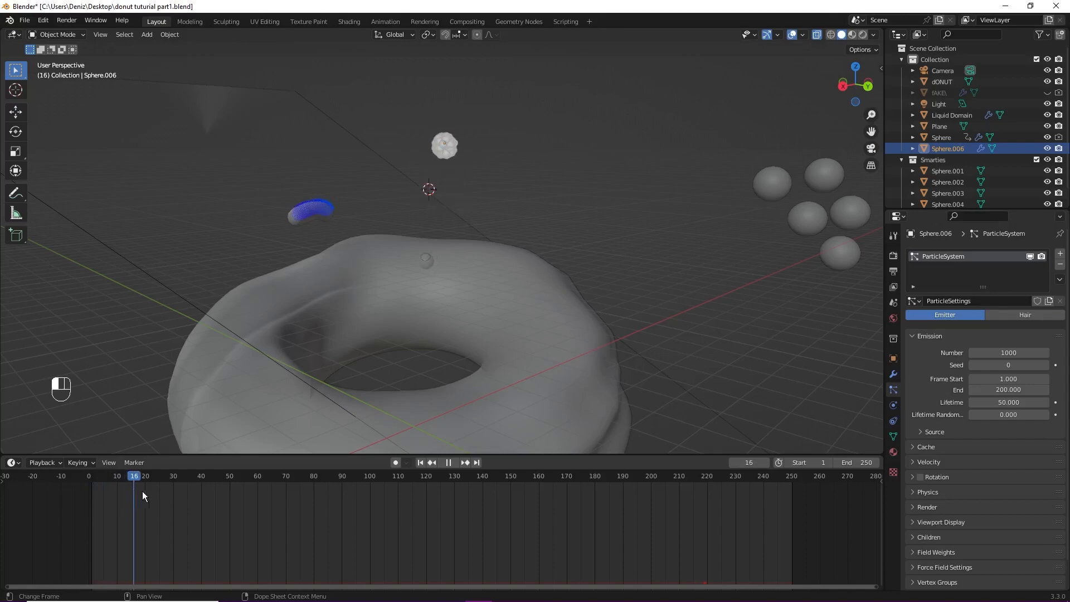
key(space)
click(178, 491)
- Switch the viewport to Rendered shading and set the particles to render as Collection
key(z)
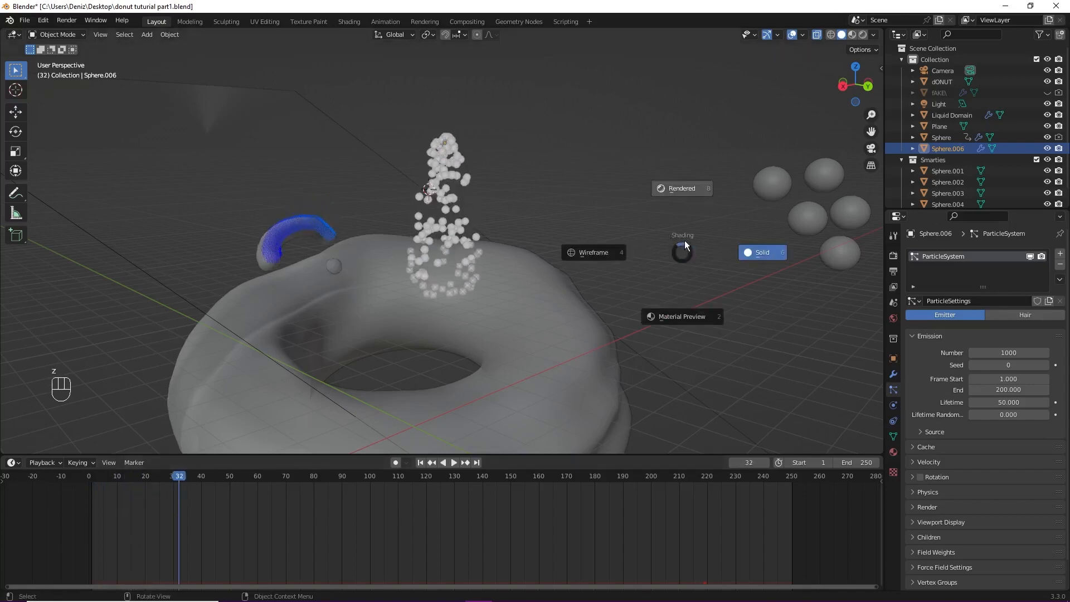
click(692, 214)
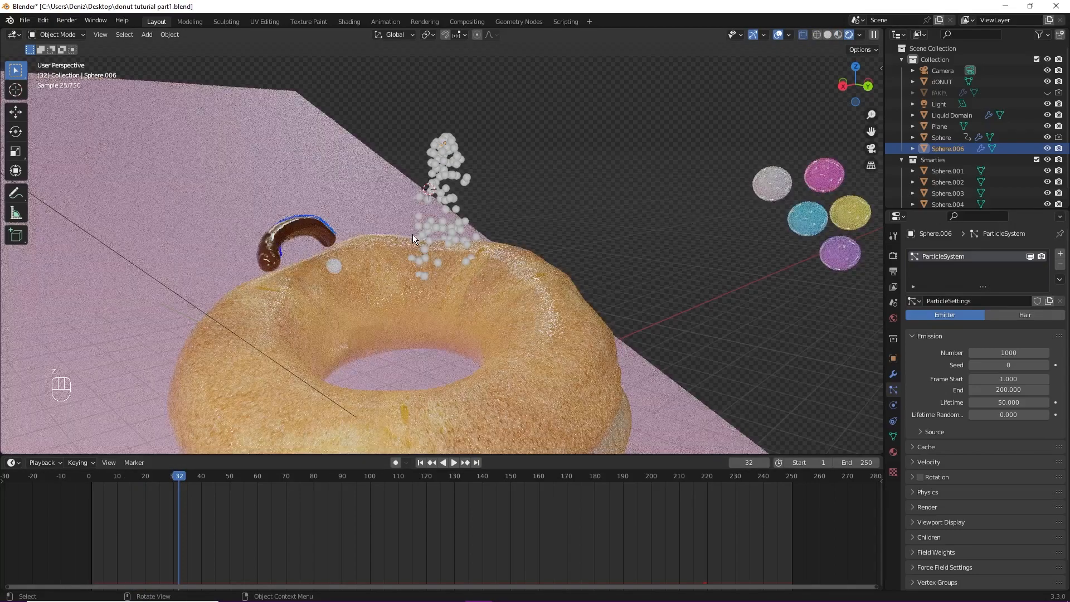
scroll(978, 407, down, 2)
click(977, 433)
click(973, 447)
scroll(946, 490, down, 1)
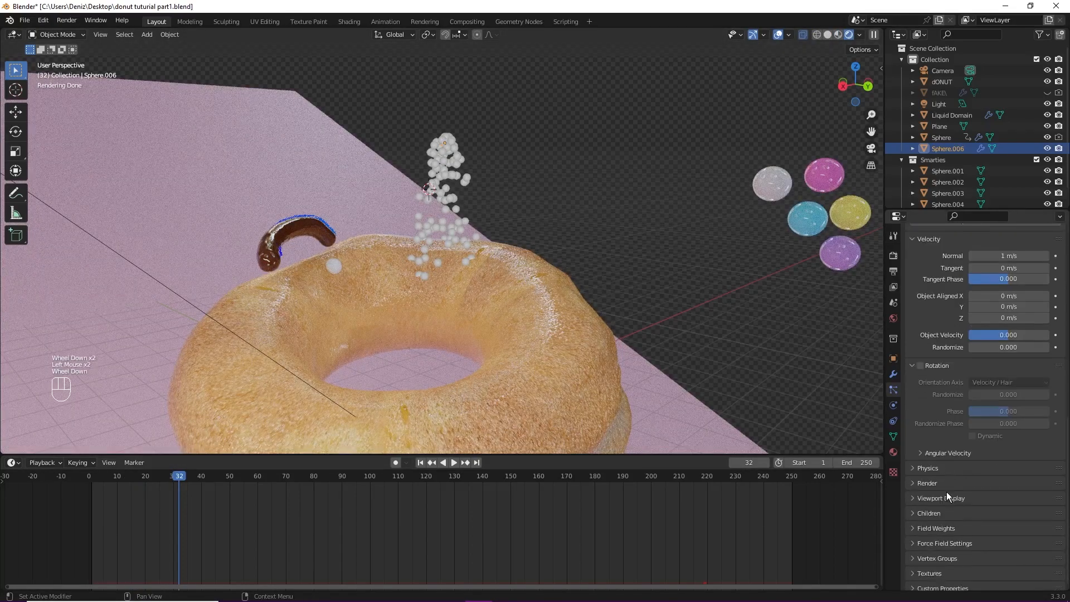
click(931, 484)
scroll(934, 486, down, 5)
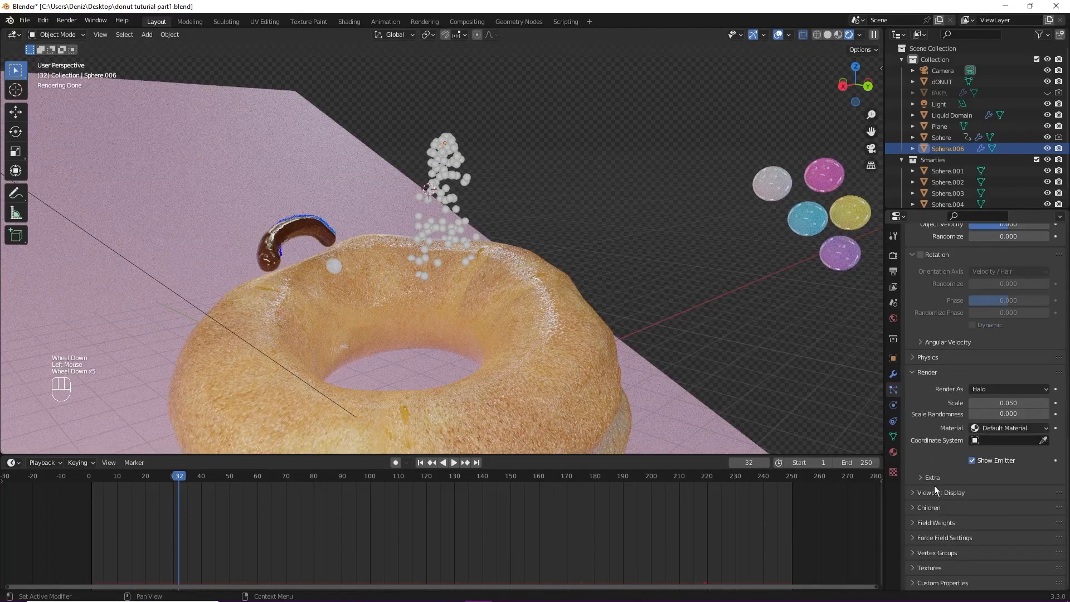
click(998, 389)
click(978, 390)
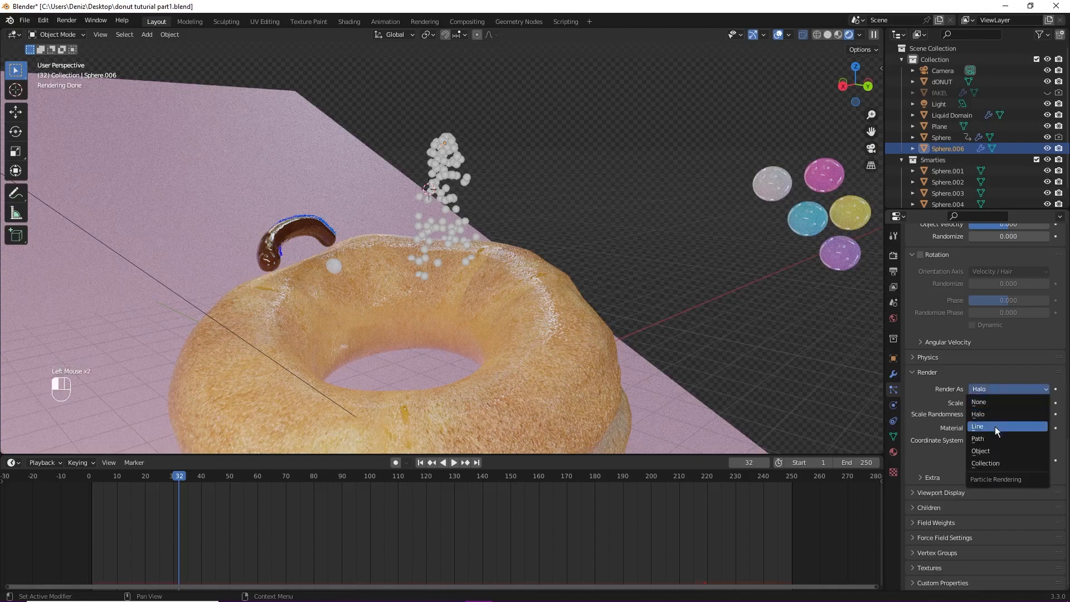
click(998, 461)
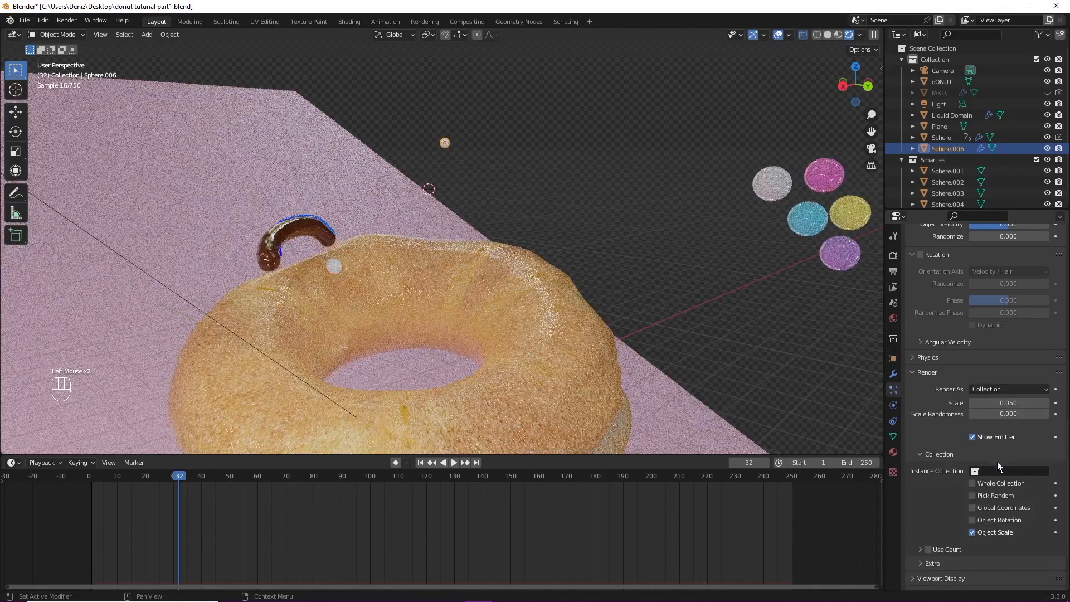
- Choose Smarties as the particles' instance collection and set the particle scale to 0.100
click(974, 472)
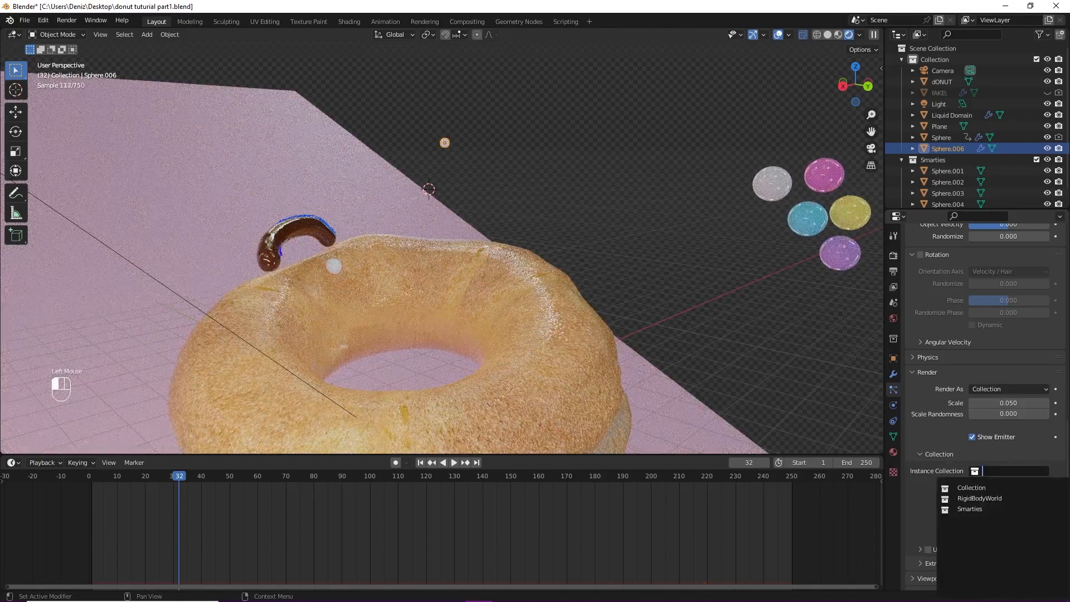
click(980, 508)
scroll(513, 329, up, 3)
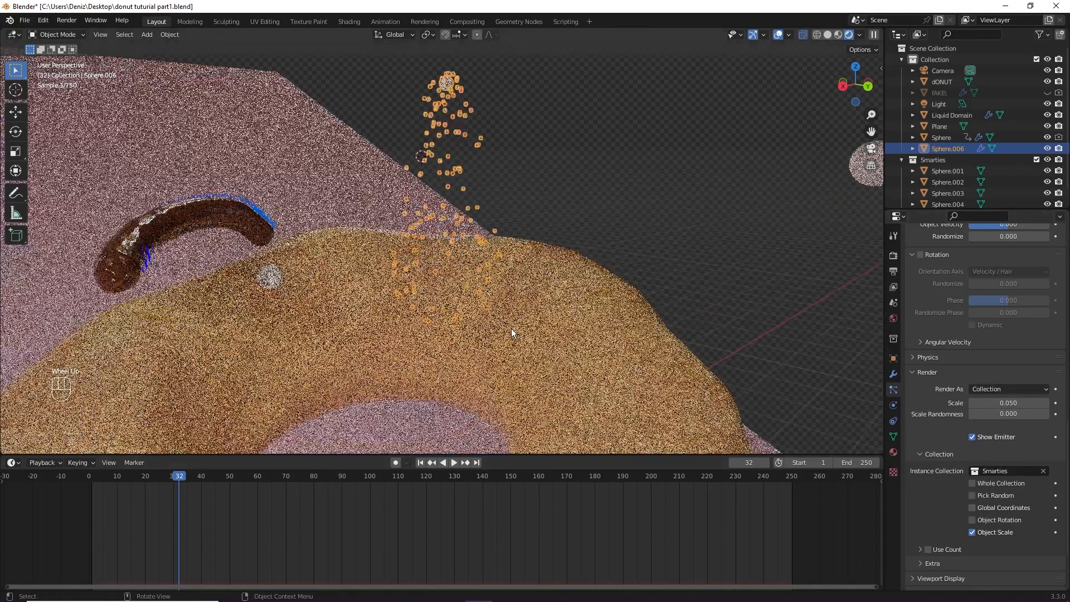
middle_drag(613, 373, 639, 359)
scroll(594, 357, down, 2)
drag(1008, 403, 1011, 403)
- Play back the animation to examine how the candy particles fall relative to the pouring chocolate
drag(184, 477, 260, 477)
middle_drag(455, 277, 409, 276)
key(space)
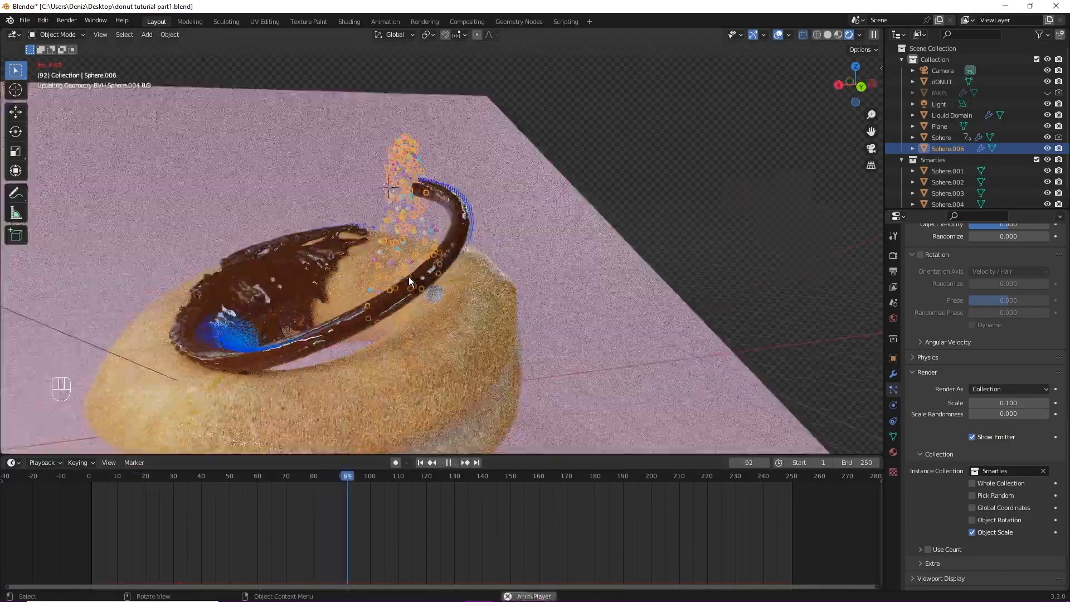
key(space)
key(space)
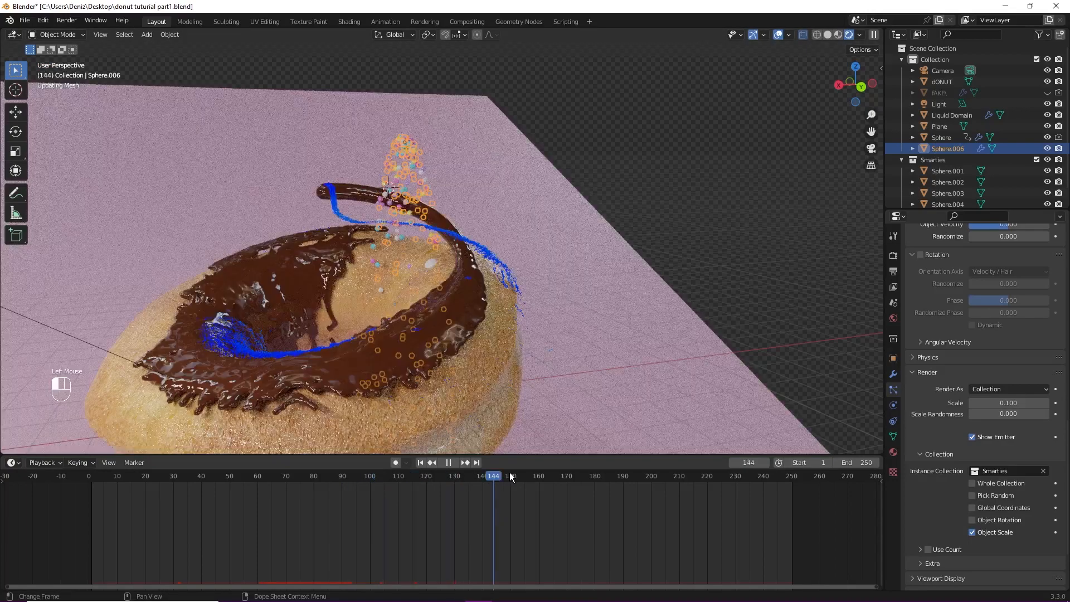
key(space)
- Switch the viewport to Solid shading and play the animation to examine the emitter over the donut
key(z)
click(530, 345)
scroll(426, 306, up, 3)
mouse_move(458, 295)
middle_down()
mouse_move(418, 283)
mouse_move(423, 313)
mouse_move(516, 317)
mouse_move(552, 290)
mouse_move(493, 298)
mouse_move(482, 328)
mouse_move(534, 279)
middle_up()
scroll(484, 334, down, 3)
key(space)
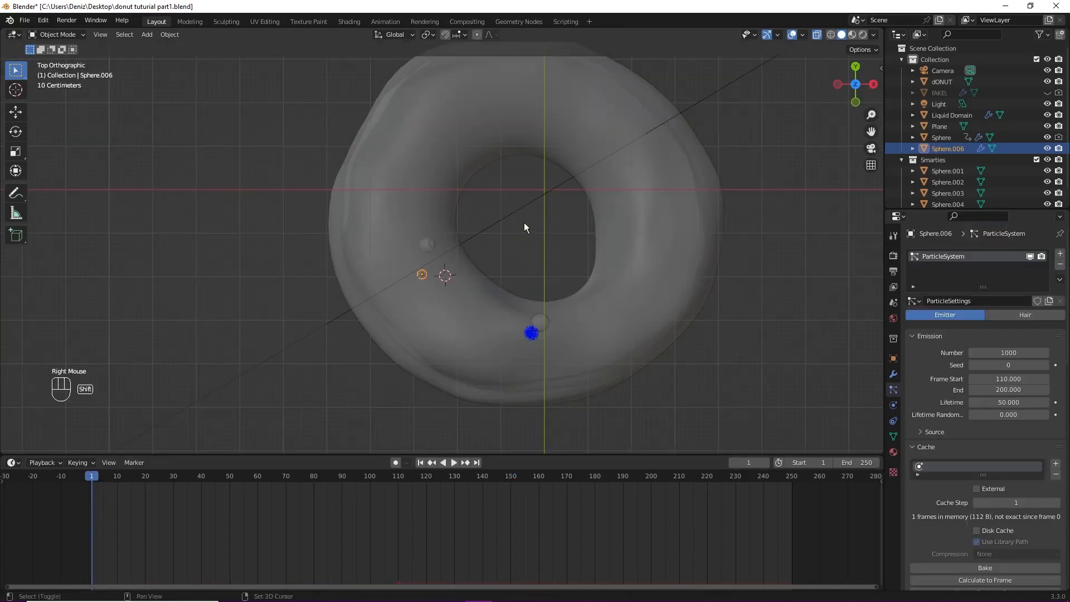
- Place the 3D cursor at the centre of the donut hole and set the emitter sphere's origin to it
shift+right_click(524, 222)
shift+right_click(526, 224)
shift+right_click(527, 226)
right_click(424, 271)
mouse_move(420, 321)
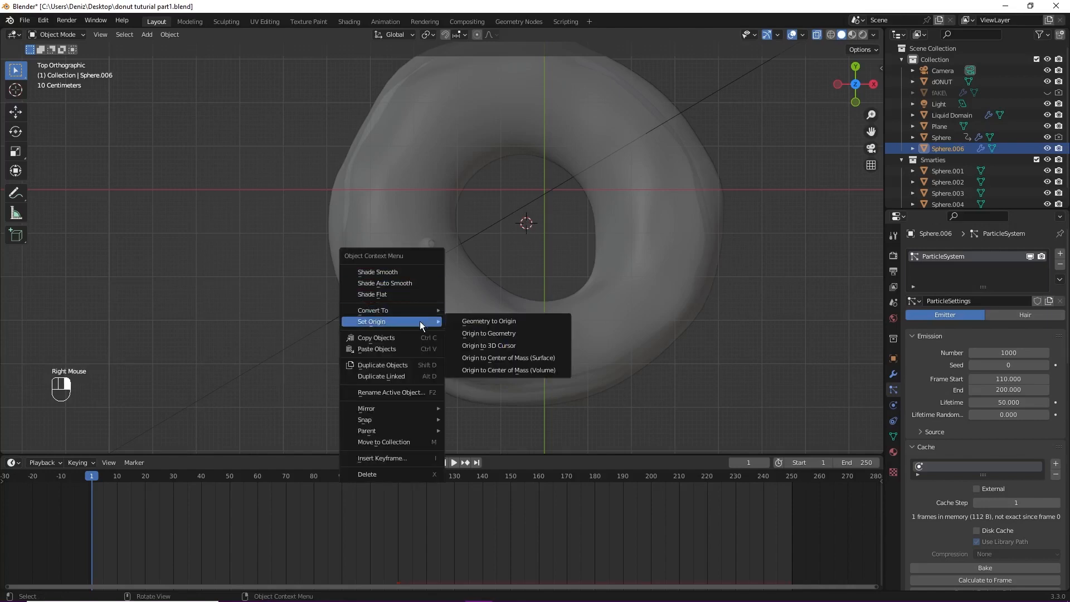
click(522, 345)
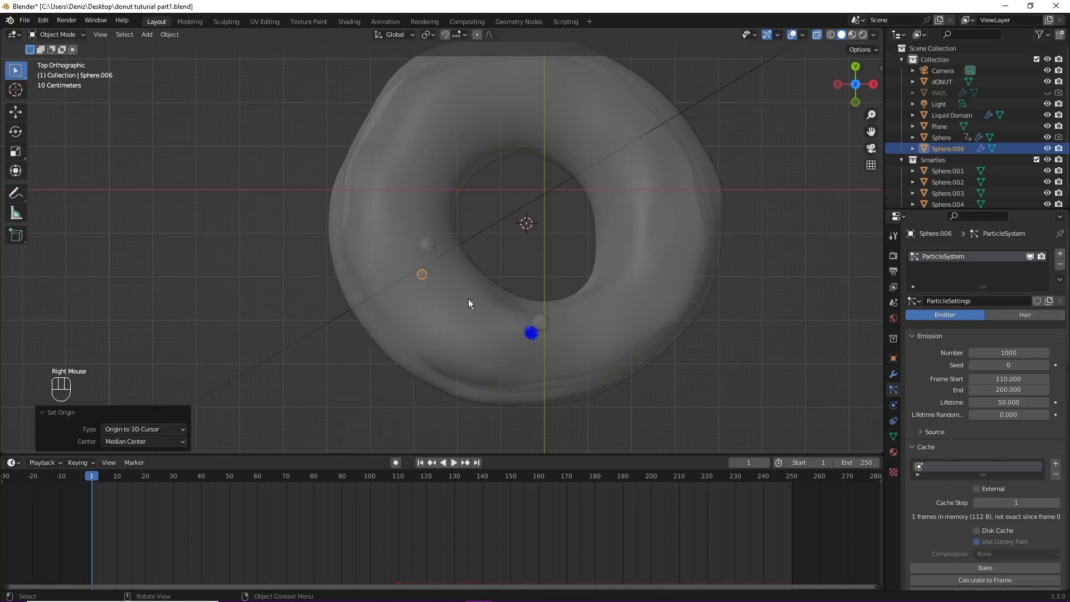
- Try rotating the emitter sphere by -46.5° around the donut's centre in top view, and undo the latest changes
key(r)
click(545, 317)
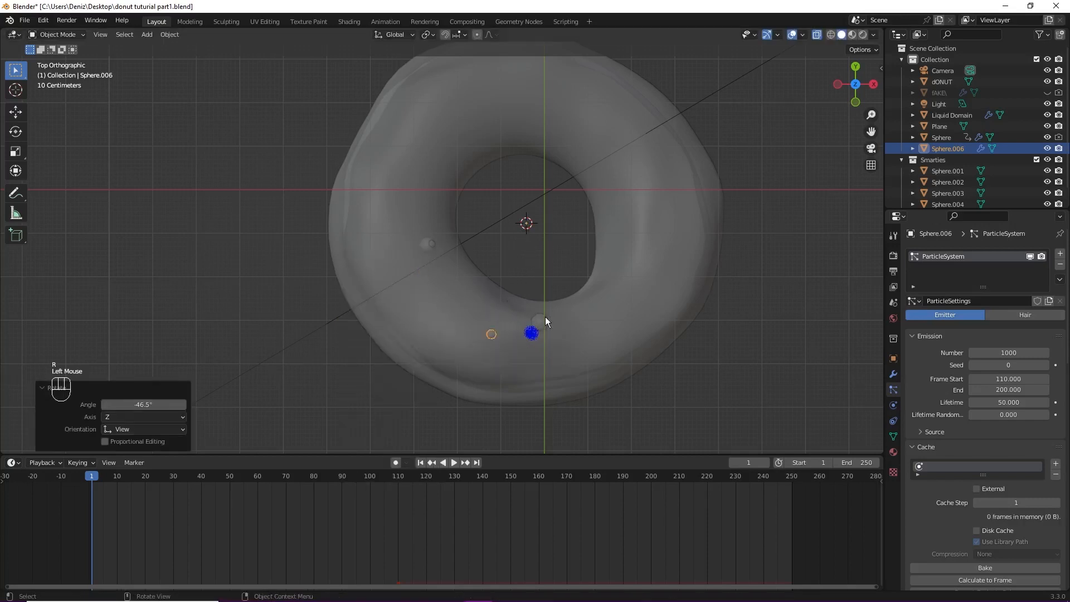
key(ctrl+z)
click(248, 285)
key(ctrl)
key(ctrl+z)
key(ctrl+z)
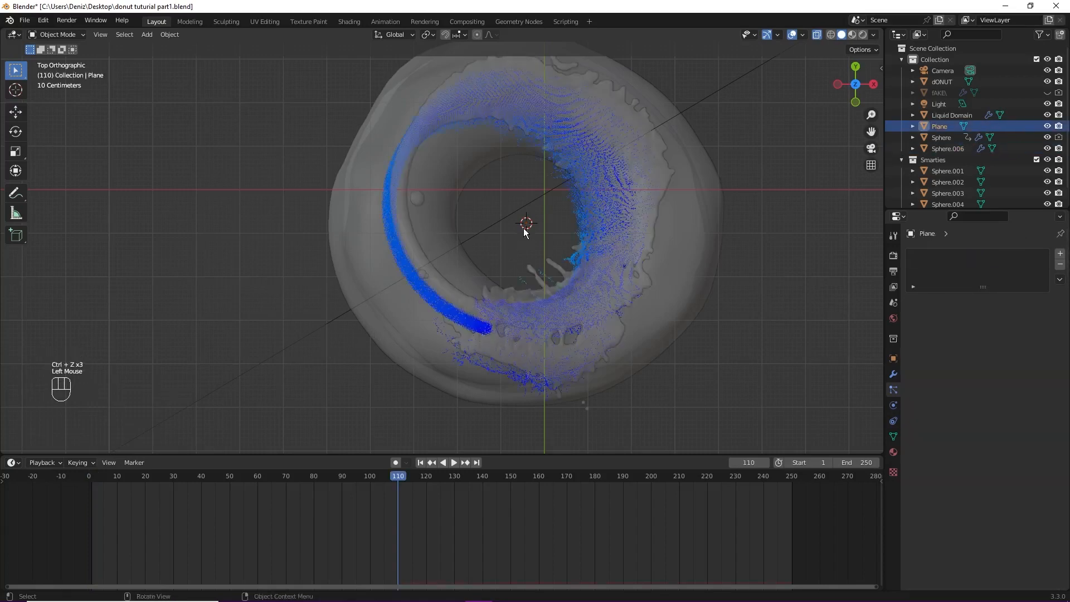
- Insert a keyframe for the selected emitter sphere at frame 1 in its current position over the donut
scroll(519, 250, up, 2)
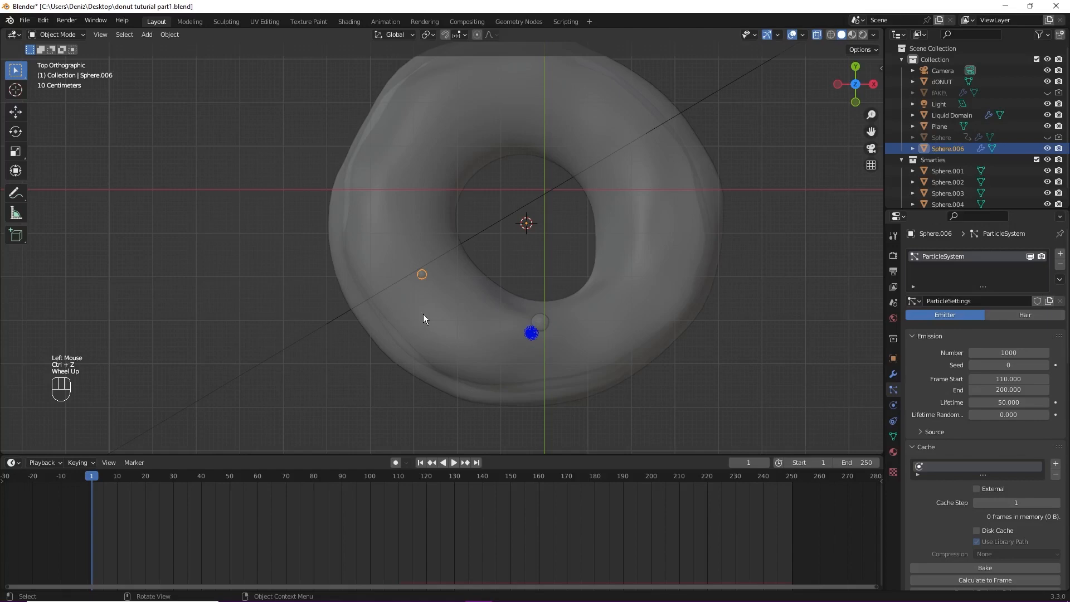
scroll(424, 319, up, 2)
right_click(418, 286)
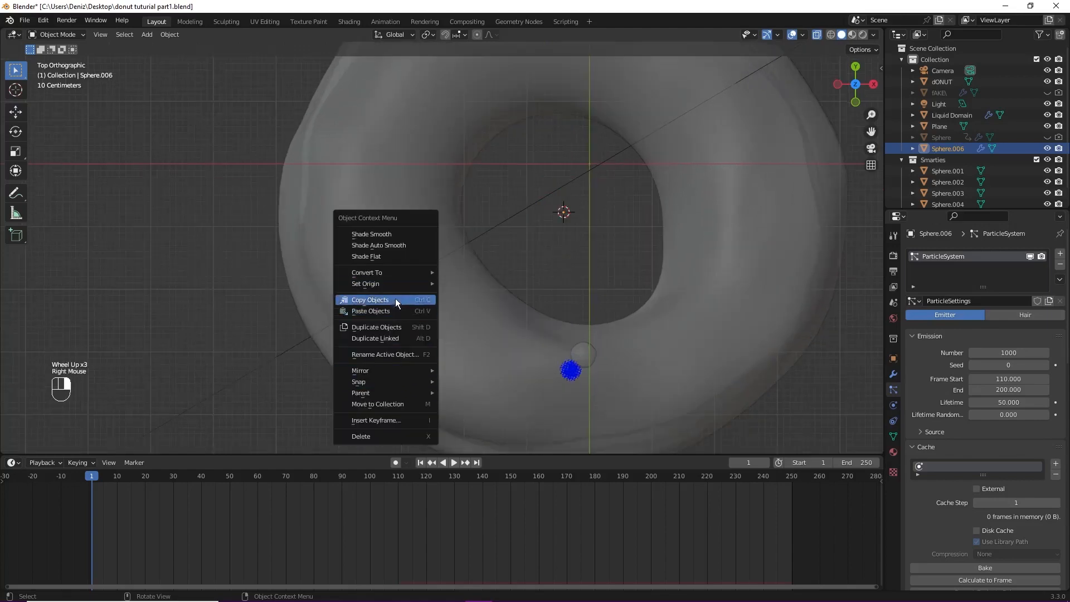
click(390, 420)
click(303, 412)
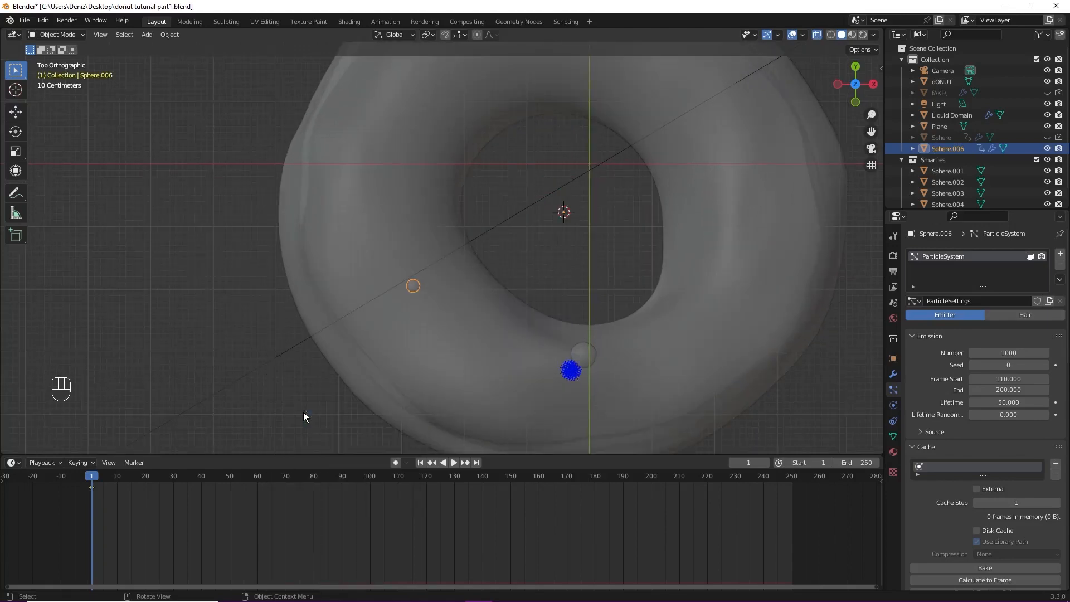
- Try rotating the emitter sphere by -335° around the donut's centre and inserting a rotation keyframe at frame 1
scroll(418, 323, down, 1)
key(r)
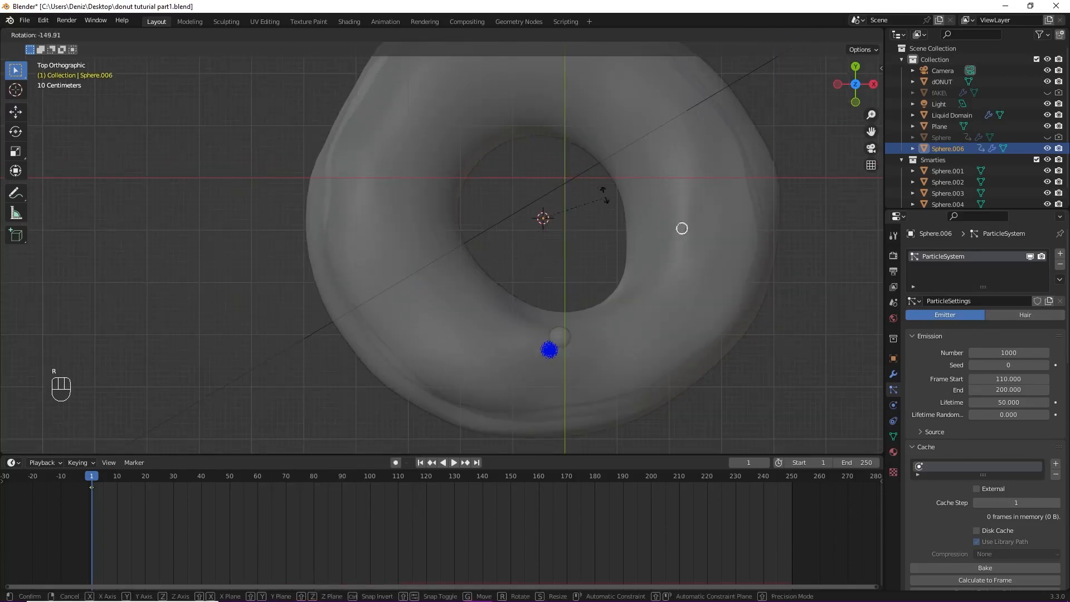
click(449, 262)
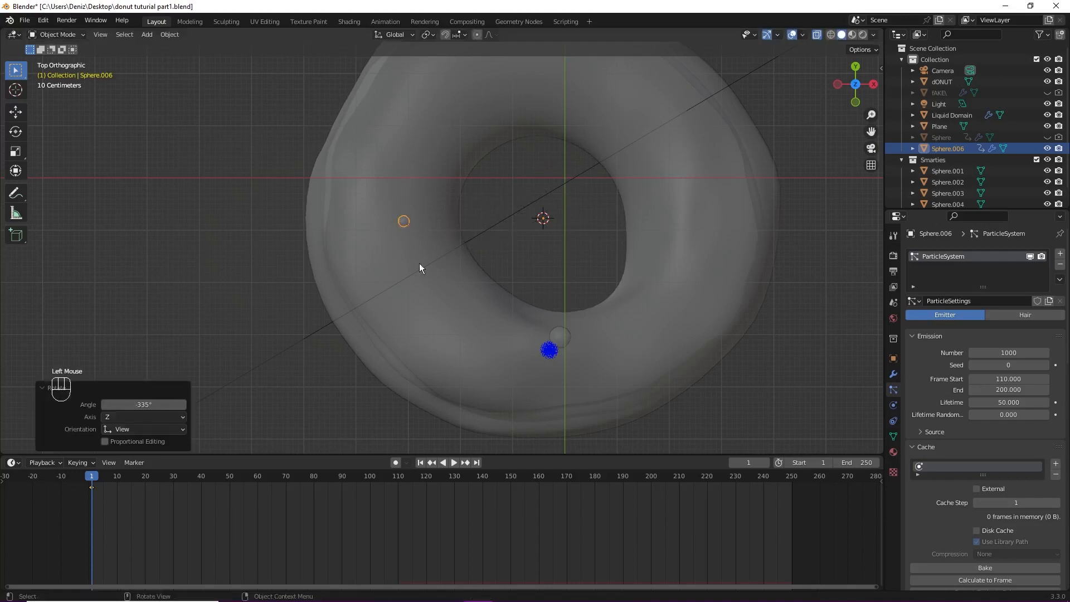
right_click(402, 222)
click(403, 230)
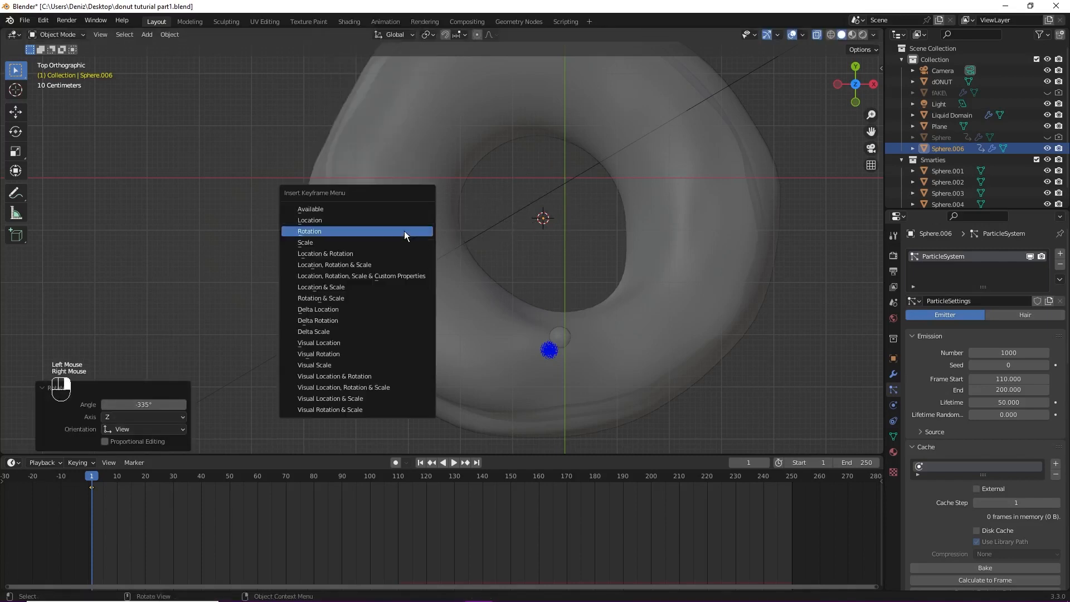
click(404, 231)
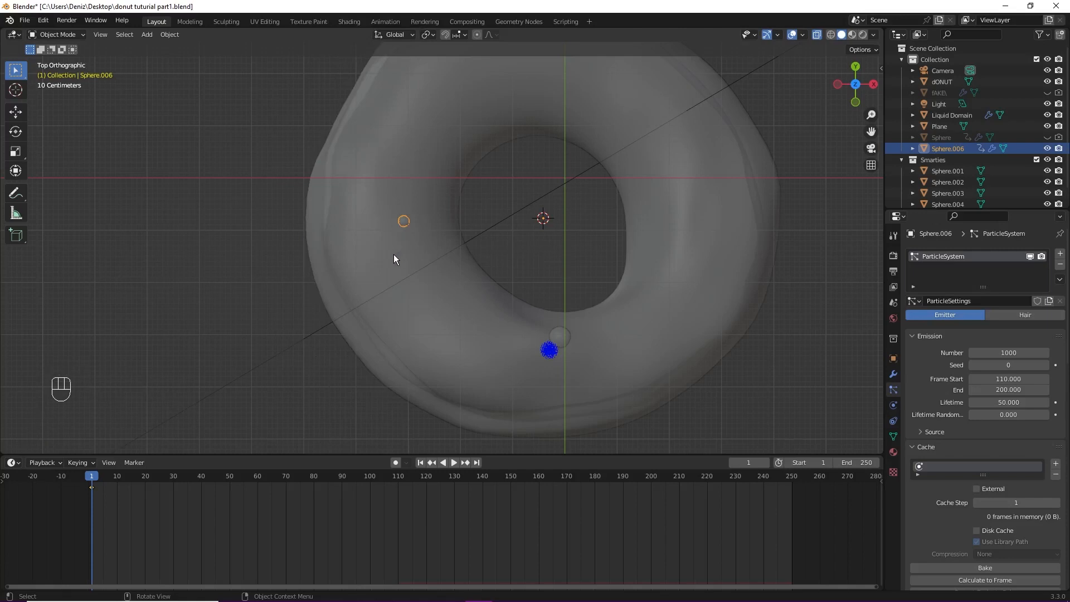
- Insert a rotation keyframe for the emitter sphere at frame 108
click(92, 478)
drag(93, 481, 393, 506)
right_click(397, 477)
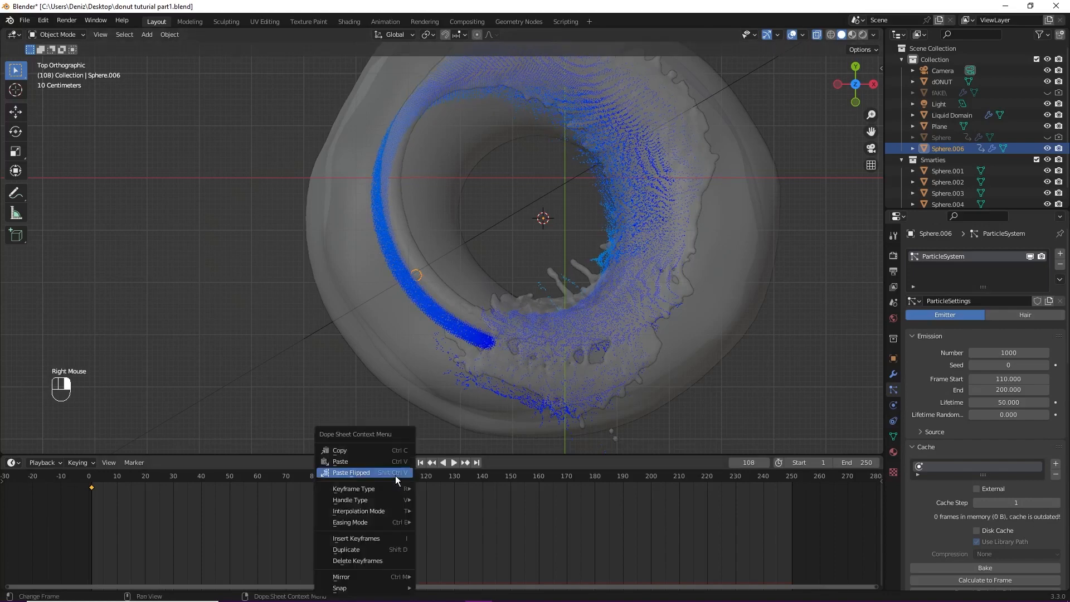
right_click(413, 278)
click(414, 276)
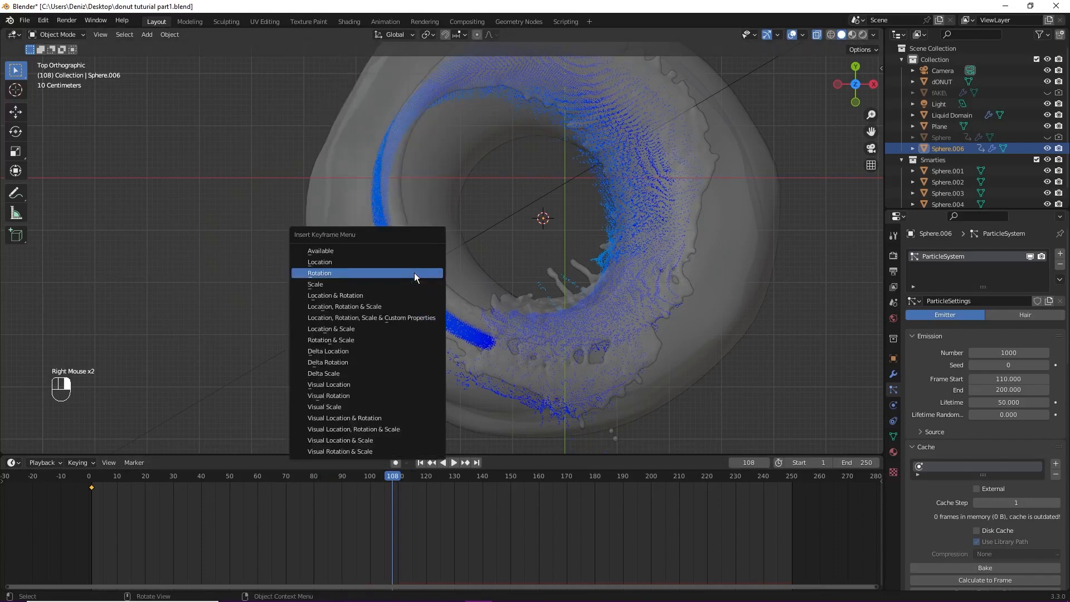
click(414, 275)
- Play the animation onward from frame 108 in top view to examine where the candy particles fall on the donut
key(space)
mouse_move(393, 477)
mouse_down()
mouse_move(278, 480)
mouse_move(396, 486)
mouse_up()
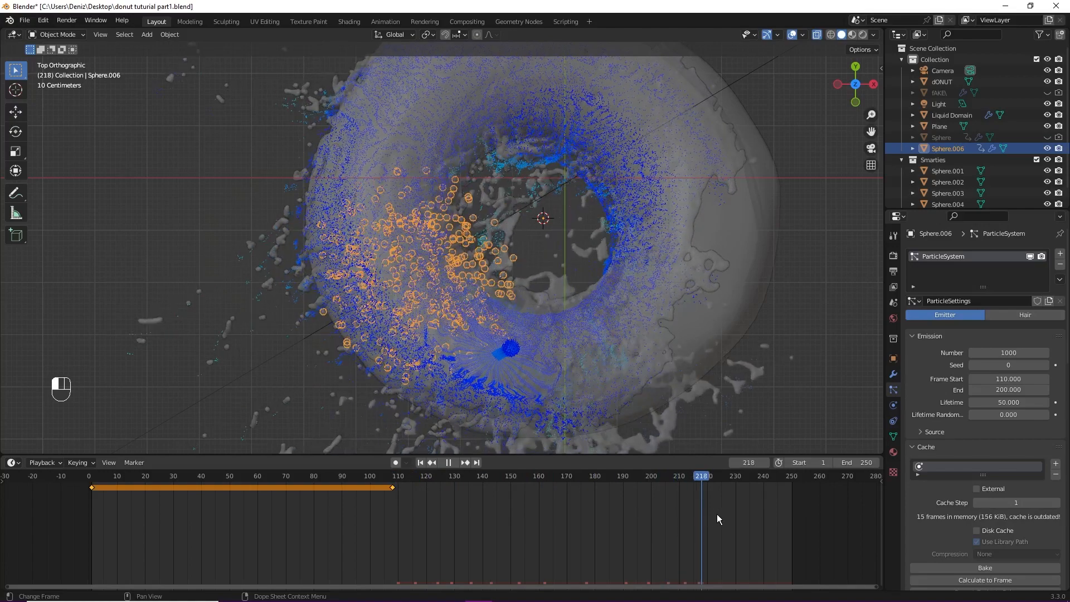
key(space)
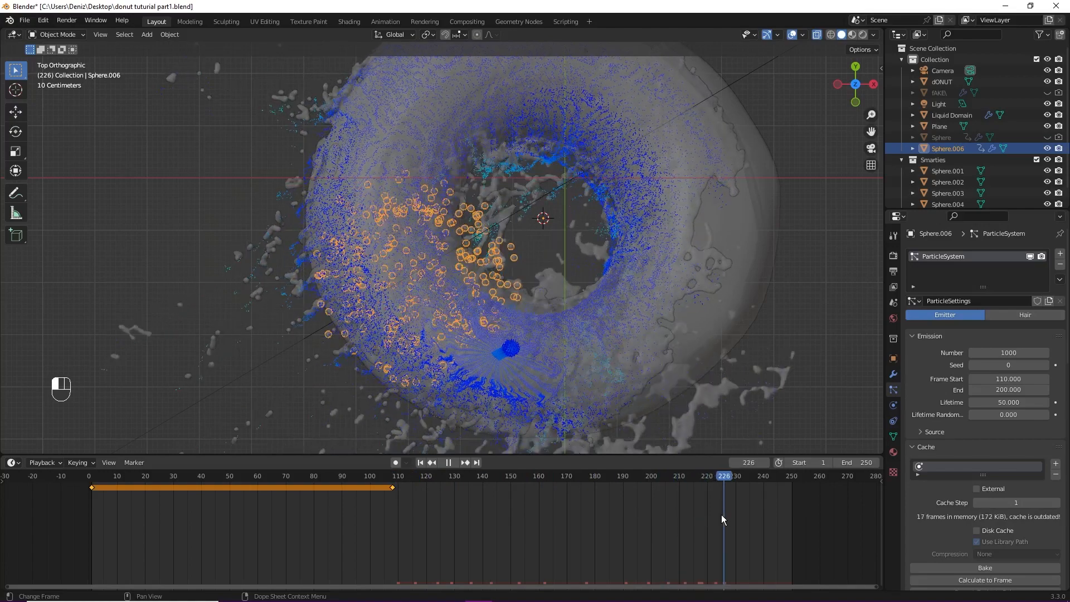
click(718, 513)
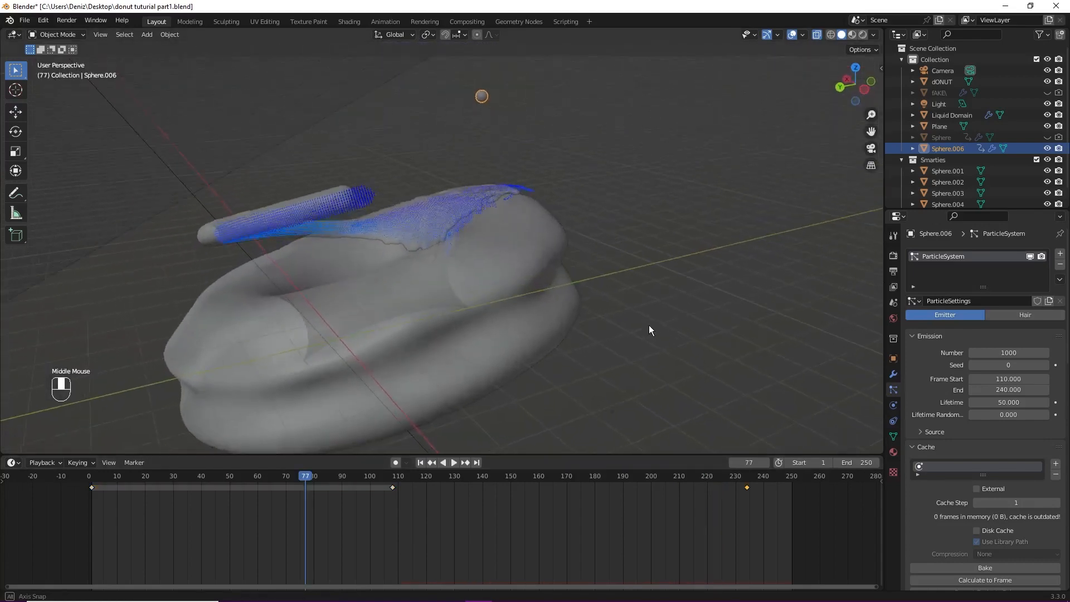
- Look through the camera and scrub to frame 225 to examine the candies falling over the donut
mouse_move(649, 325)
middle_down()
mouse_move(658, 339)
mouse_move(650, 342)
middle_up()
scroll(496, 370, down, 2)
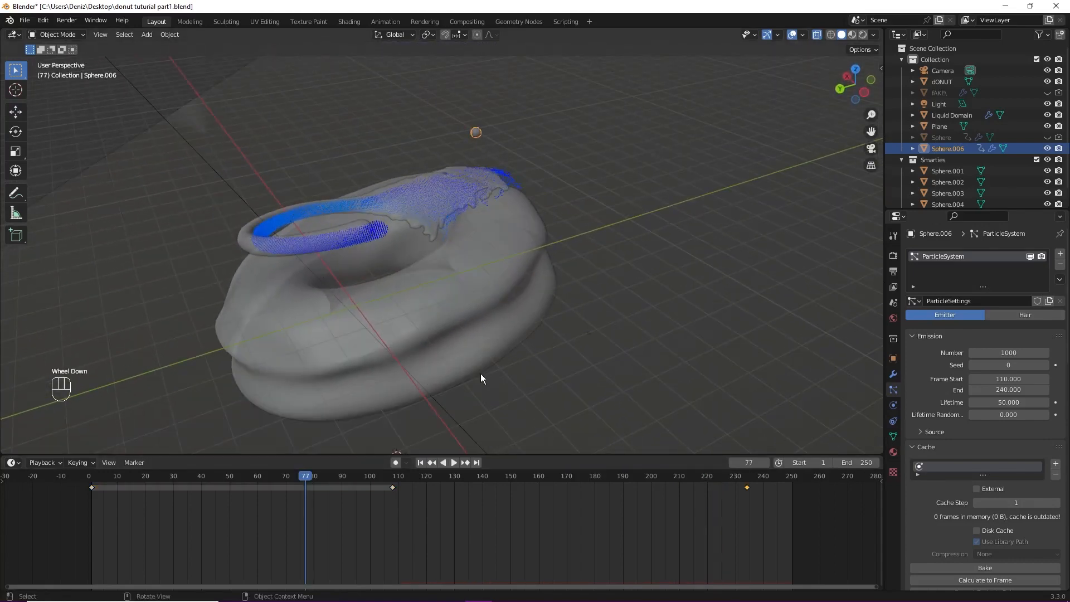
click(871, 149)
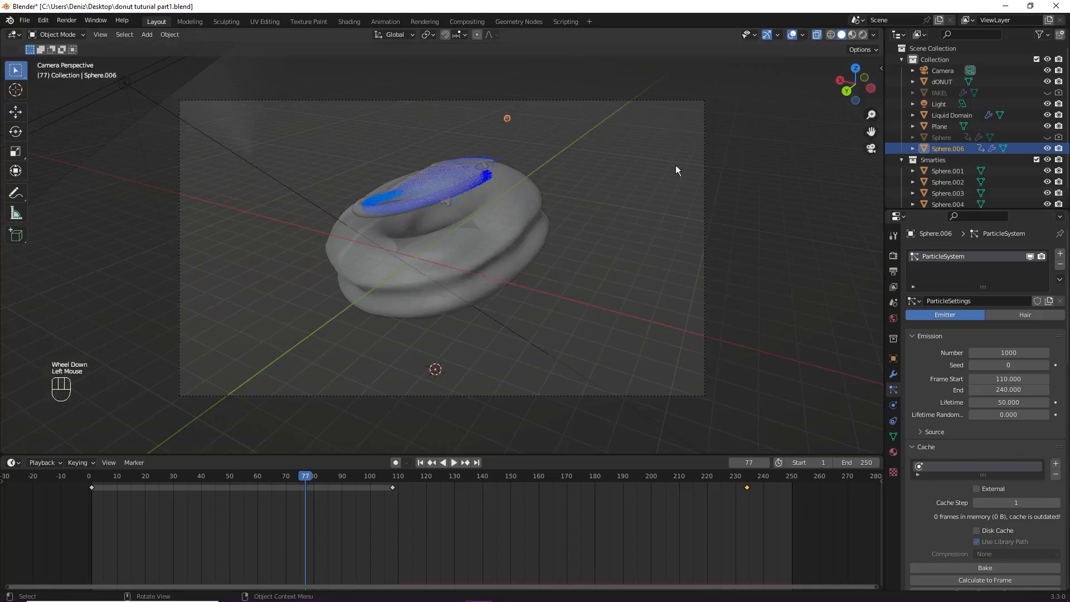
scroll(429, 226, up, 1)
drag(323, 481, 716, 481)
scroll(457, 329, up, 2)
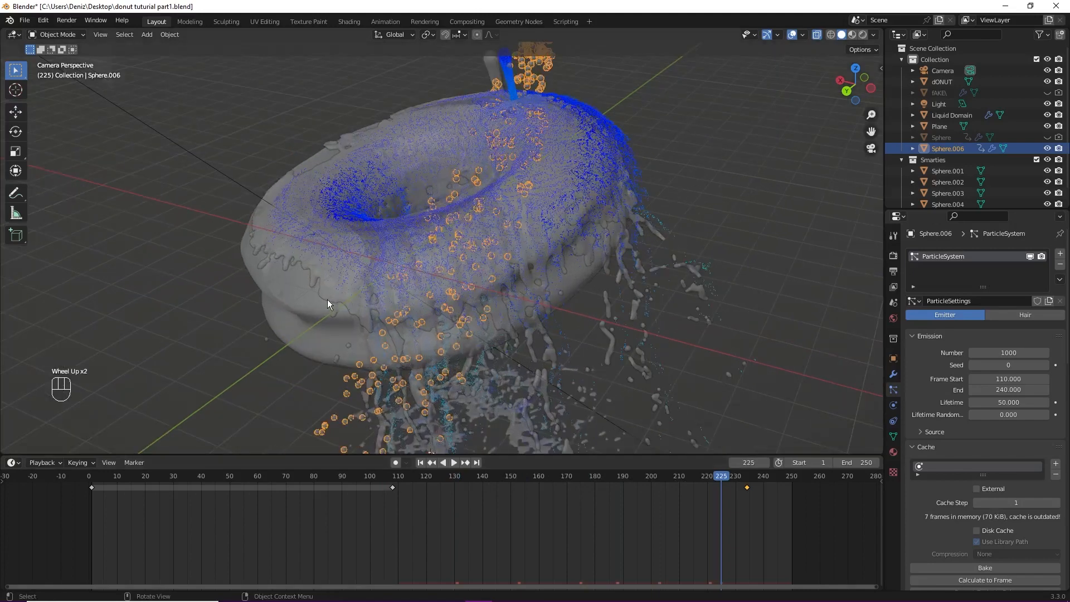
- Duplicate the donut object in place without offsetting the copy
click(305, 319)
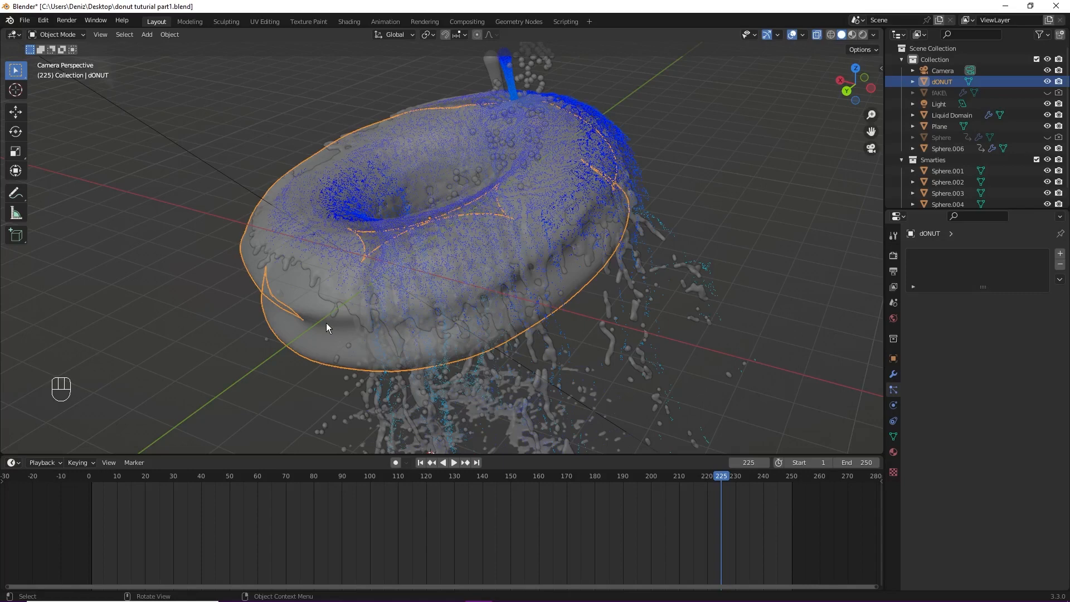
key(shift+d)
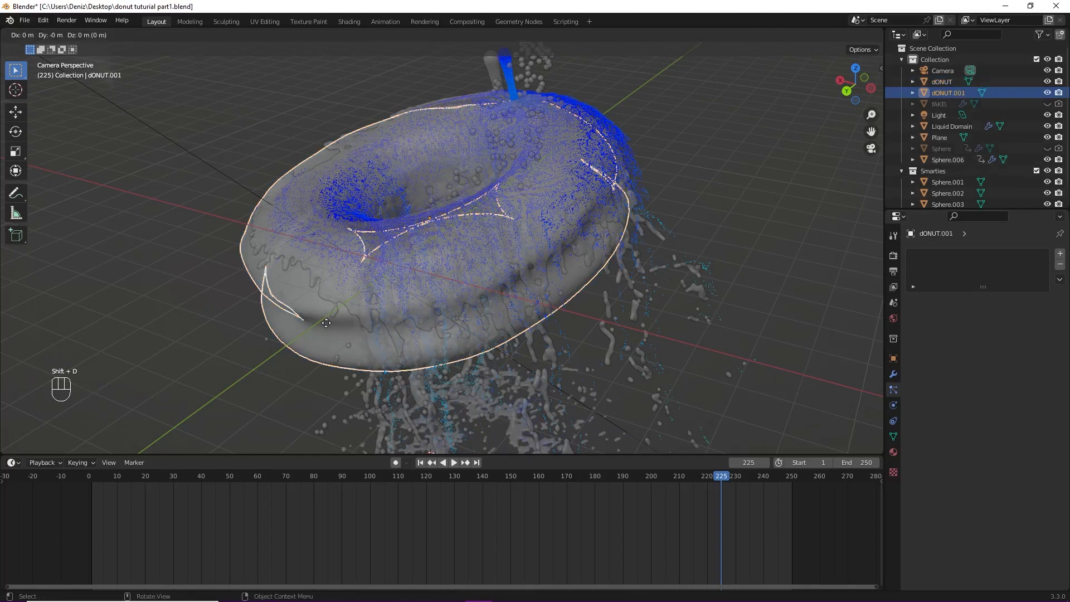
key(shift)
click(325, 323)
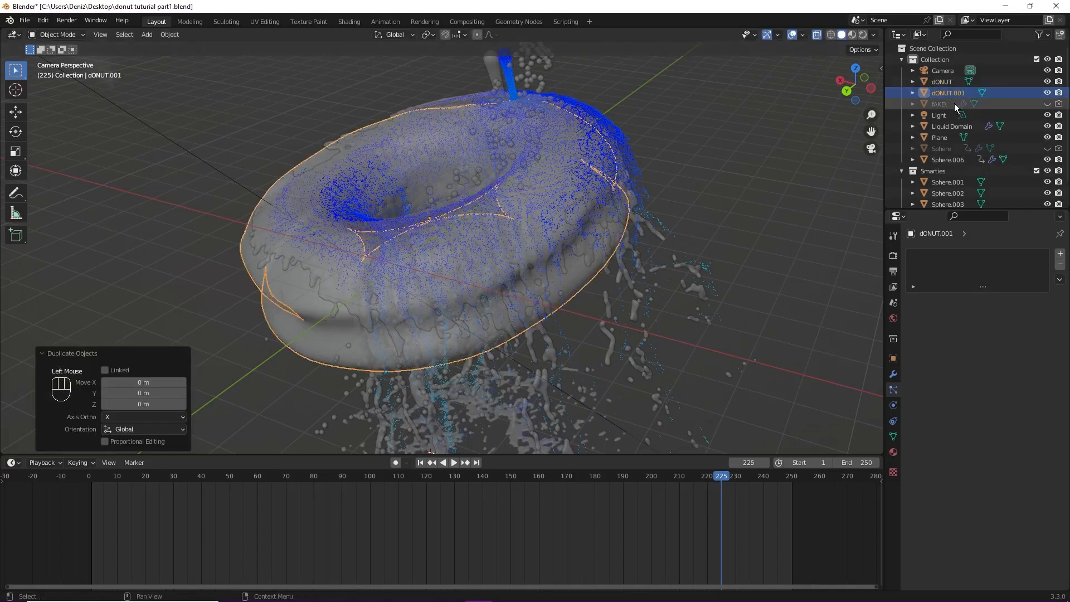
- Rename the duplicated donut as Anotherdonutskin and hide the original dONUT object
double_click(951, 93)
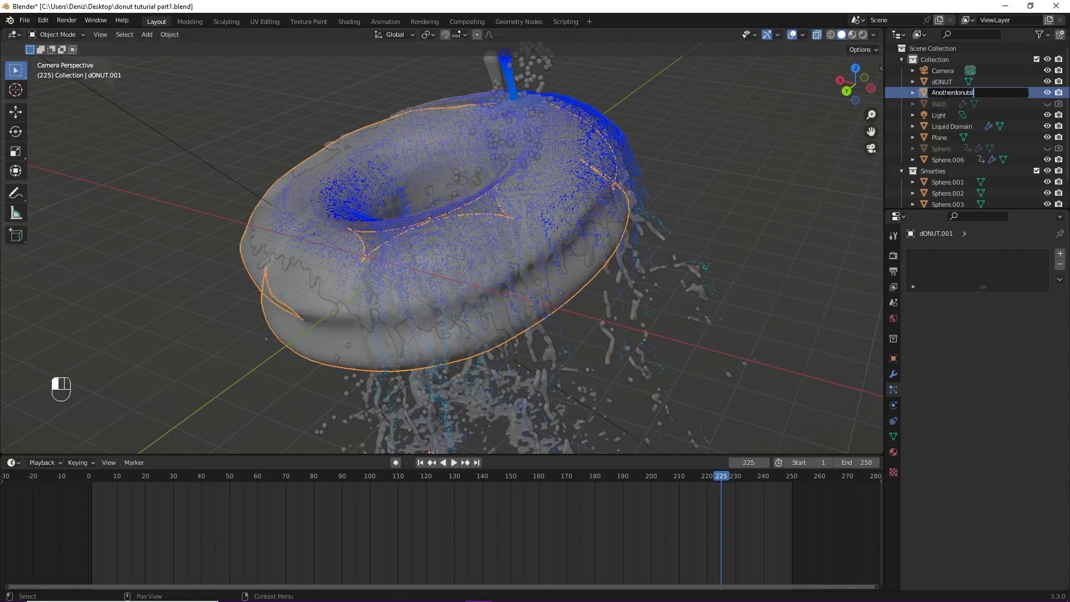
text(Anotherdonutskin)
key(Return)
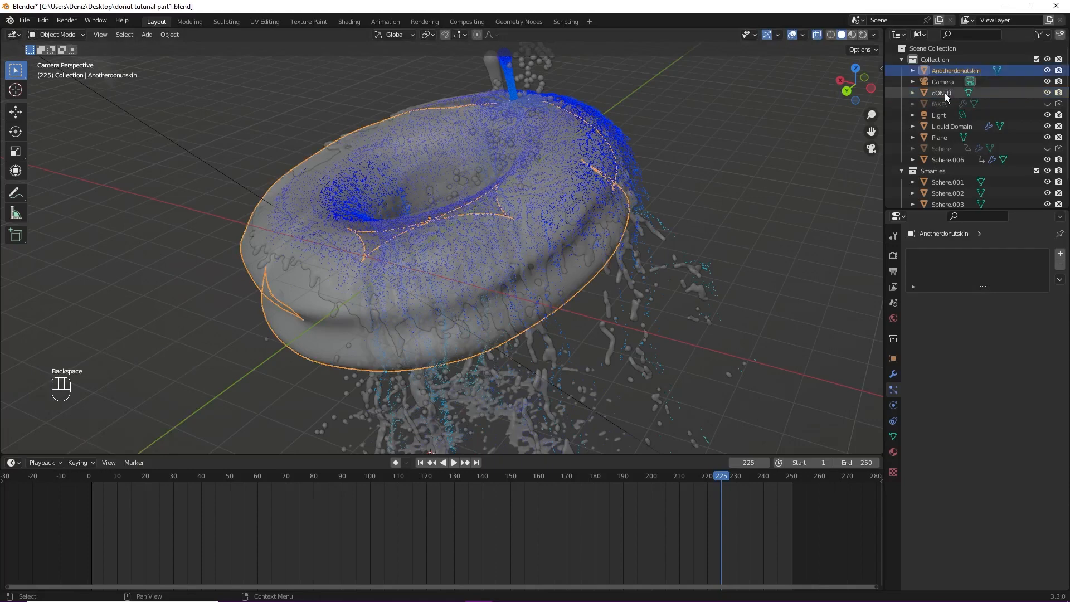
click(1048, 93)
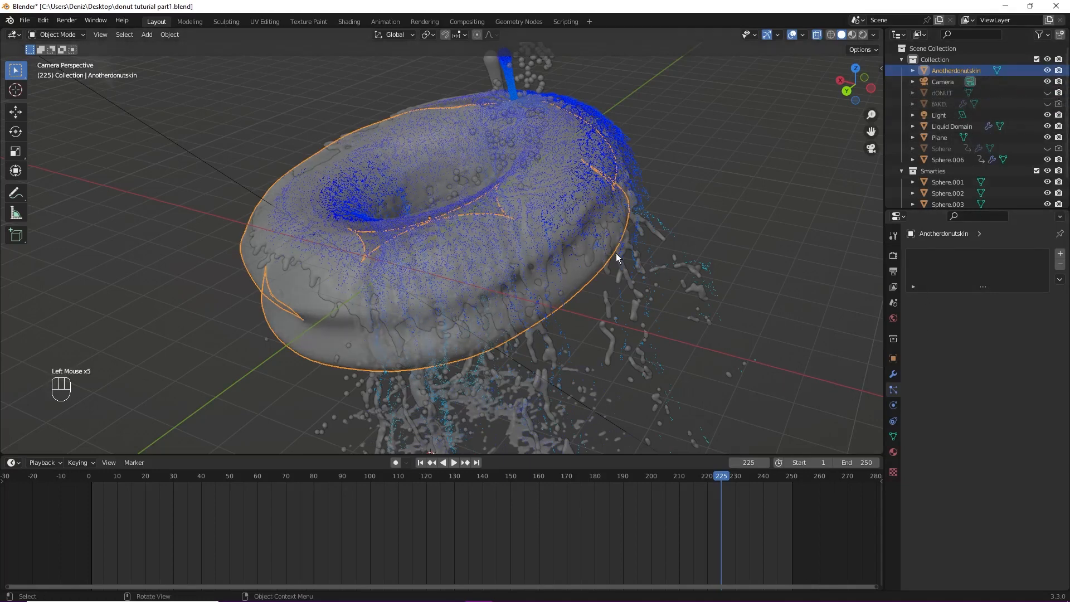
- Add a force field to Anotherdonutskin with a strength of -30
click(893, 405)
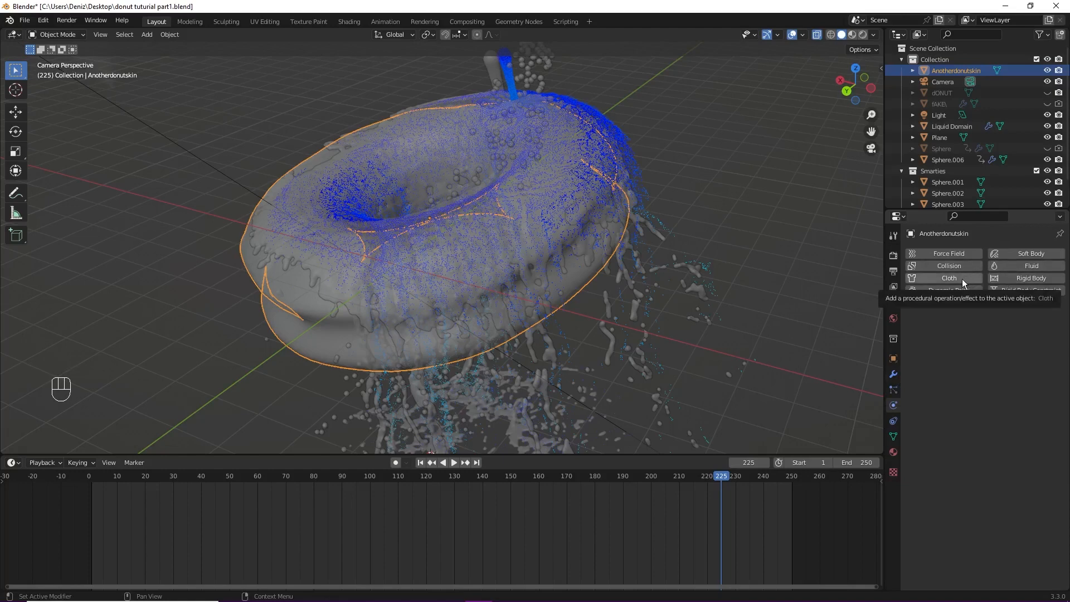
click(941, 253)
double_click(1001, 376)
text(-30)
key(Return)
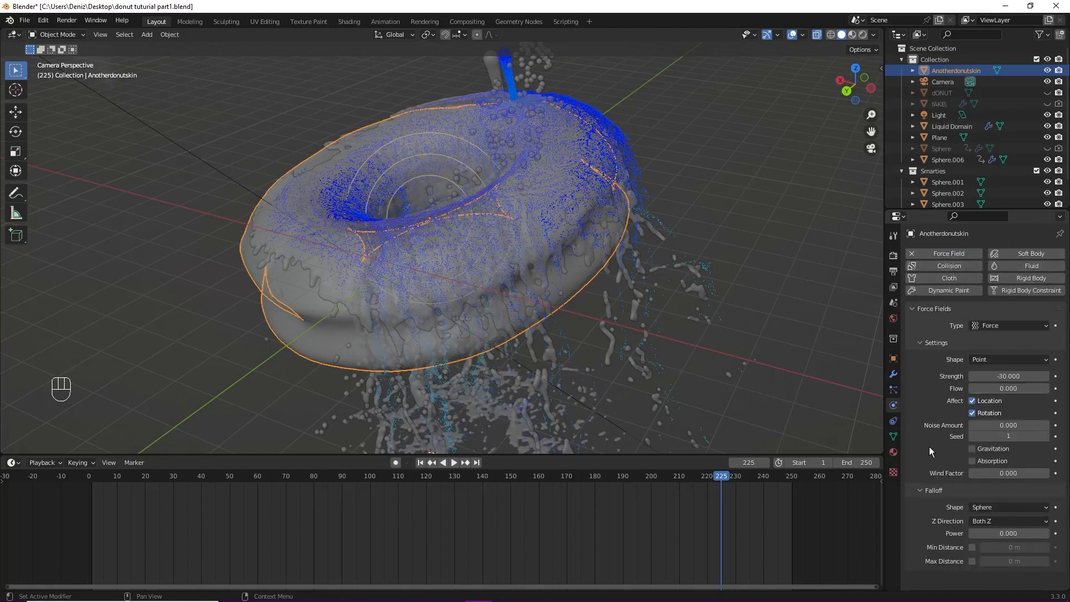
- Add collision physics to Anotherdonutskin with particle damping 0.150 and particle friction 1.000
click(949, 266)
scroll(1047, 337, down, 2)
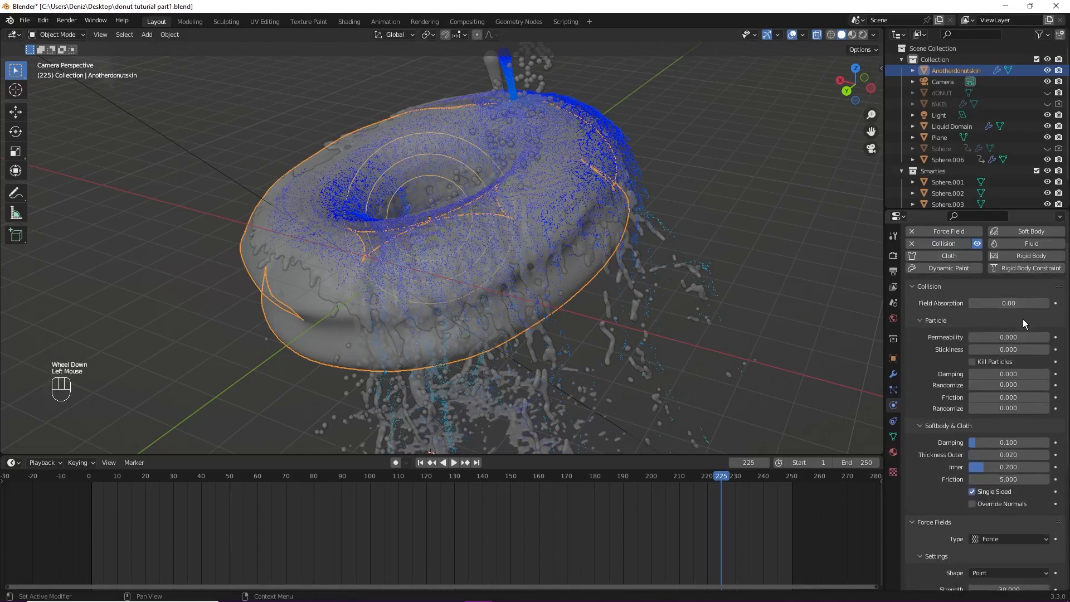
click(1009, 373)
drag(1009, 373, 1013, 374)
click(1008, 397)
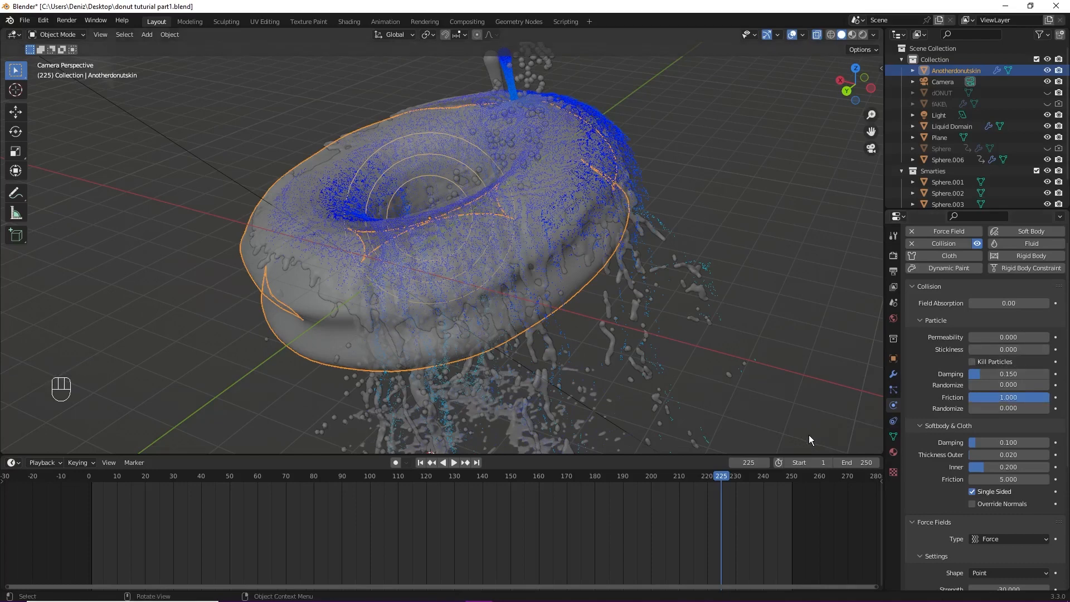
- Go to frame 203 and set the shape of Anotherdonutskin's force field to Surface
scroll(925, 493, down, 9)
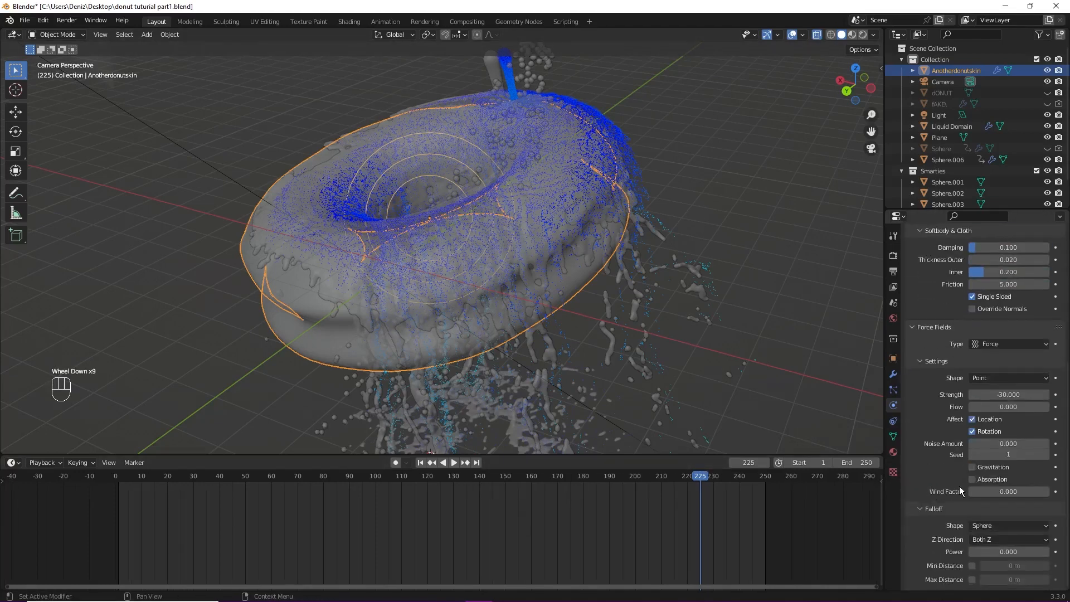
drag(379, 487, 647, 505)
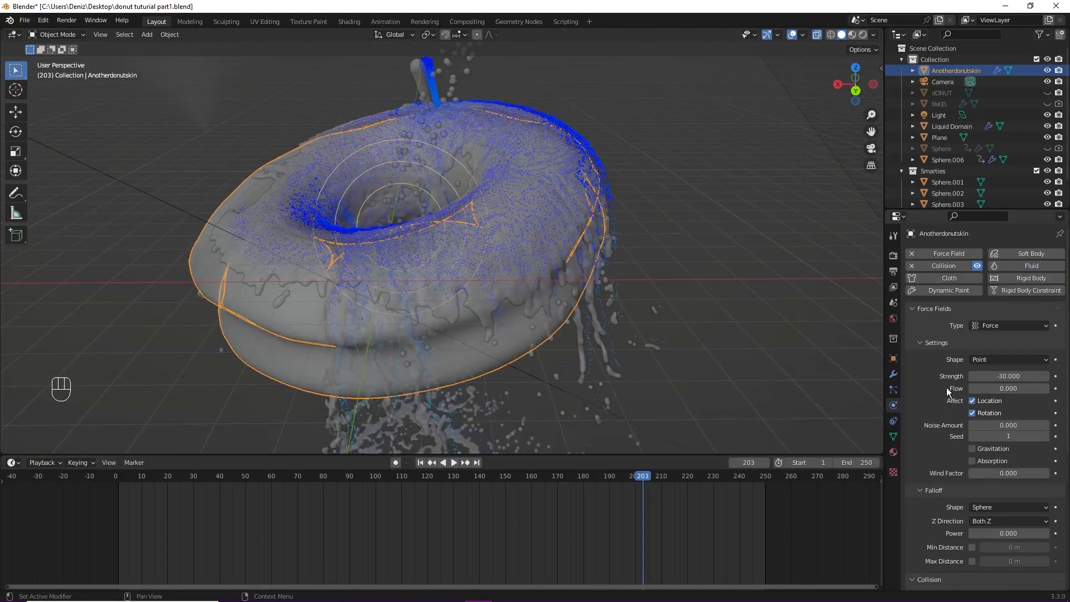
click(994, 358)
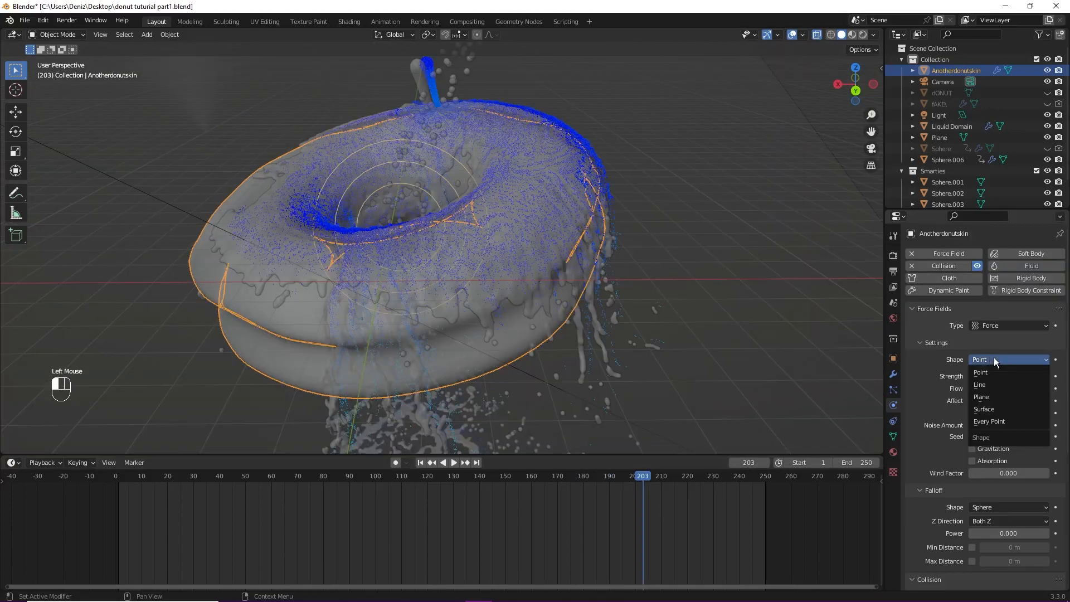
click(1002, 408)
click(1001, 360)
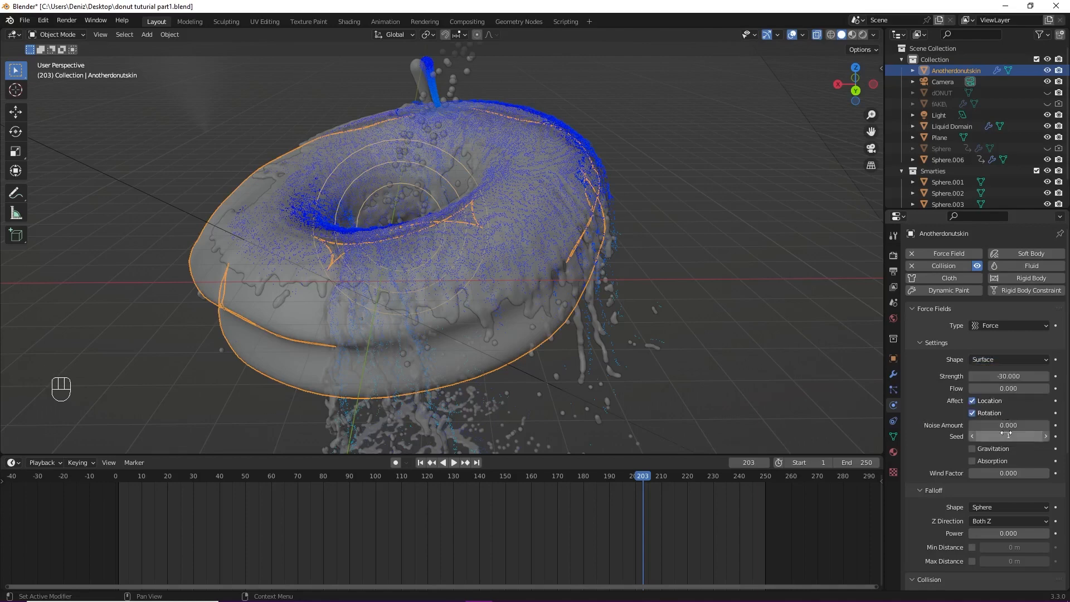
scroll(1003, 433, down, 7)
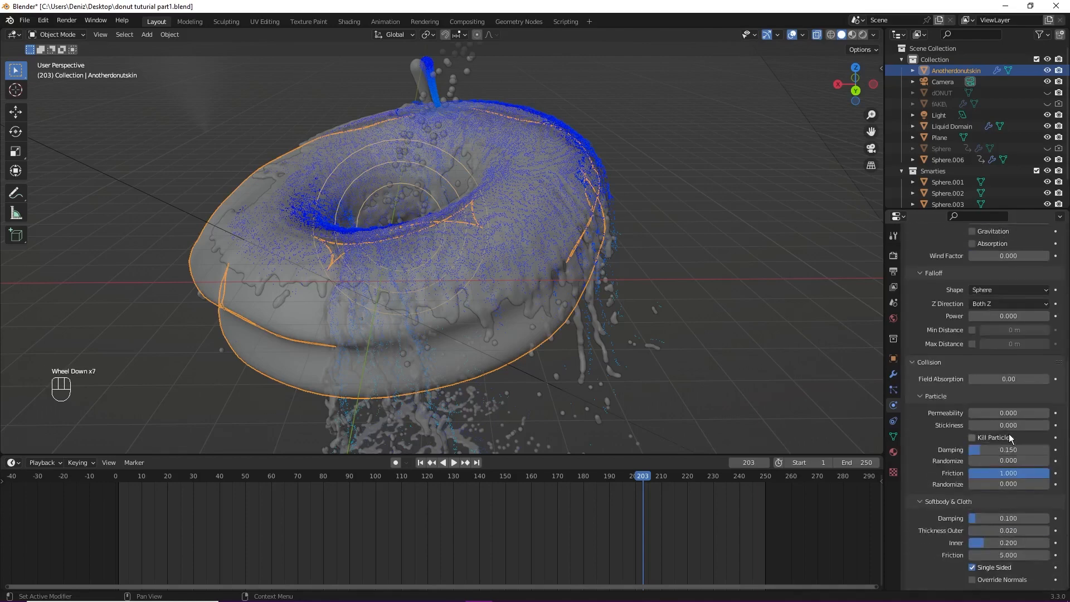
drag(989, 425, 956, 431)
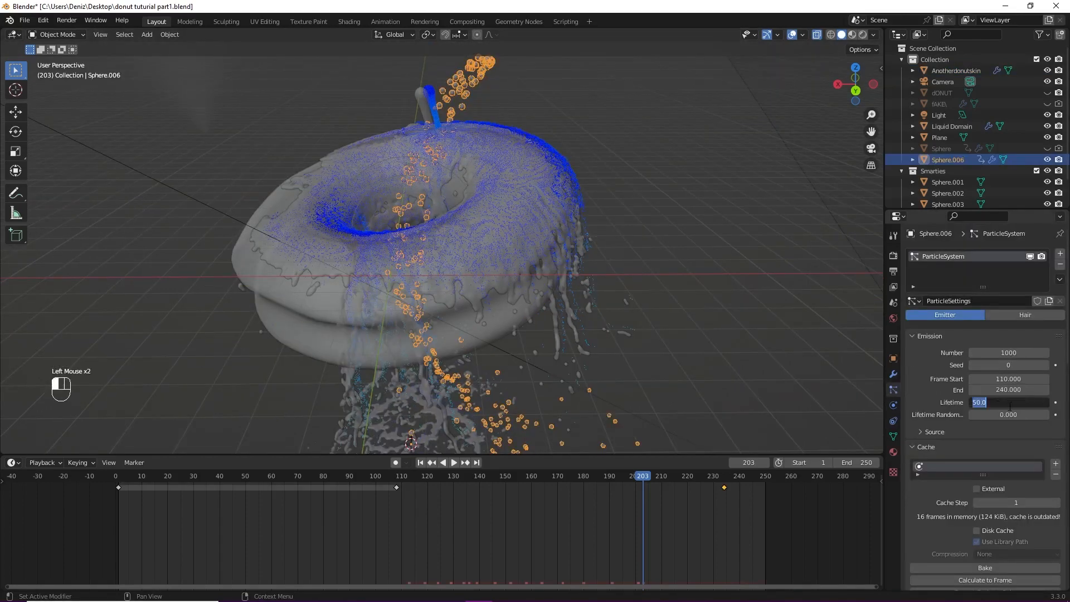
- Set the emitter sphere's particle lifetime to 200 and replay the animation from before the emission start
key(Return)
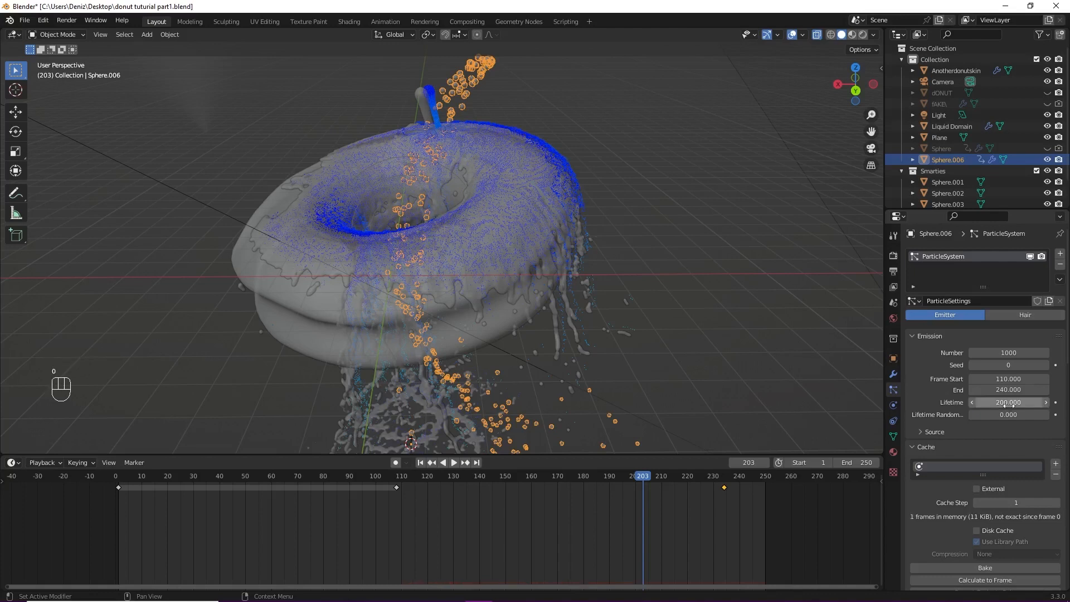
scroll(996, 440, down, 2)
scroll(993, 443, down, 3)
drag(640, 477, 370, 480)
key(space)
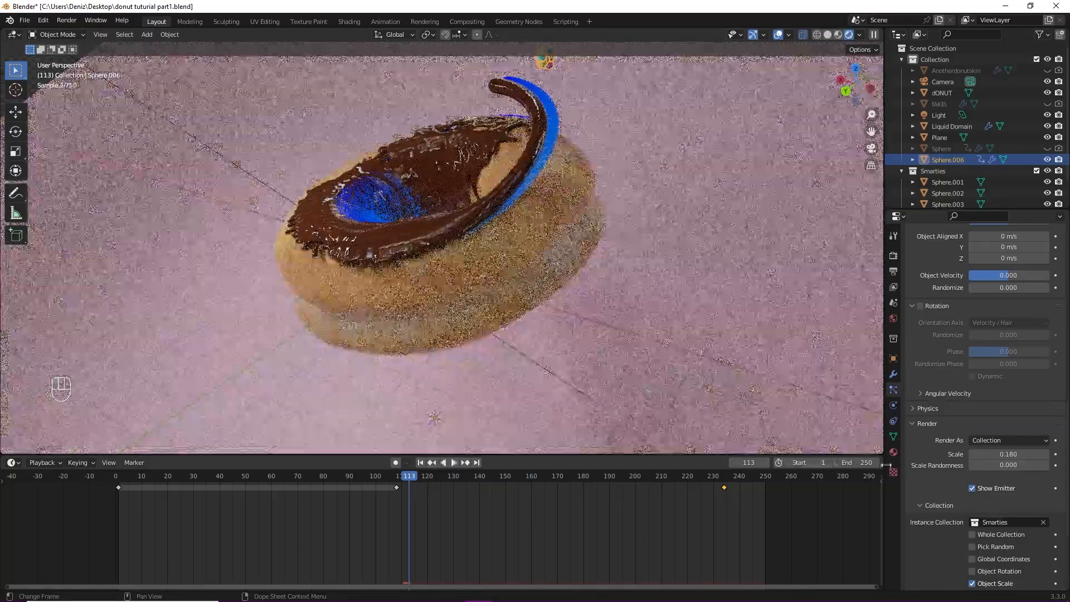
- Set the render scale of the candy particles to 0.130
drag(1009, 455, 1006, 454)
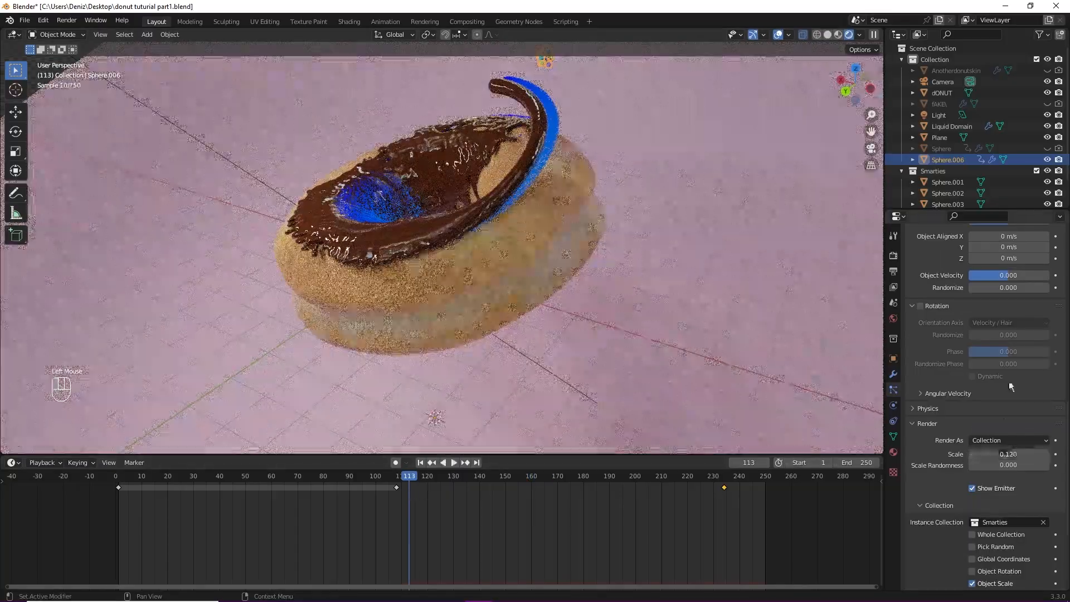
scroll(1006, 422, up, 11)
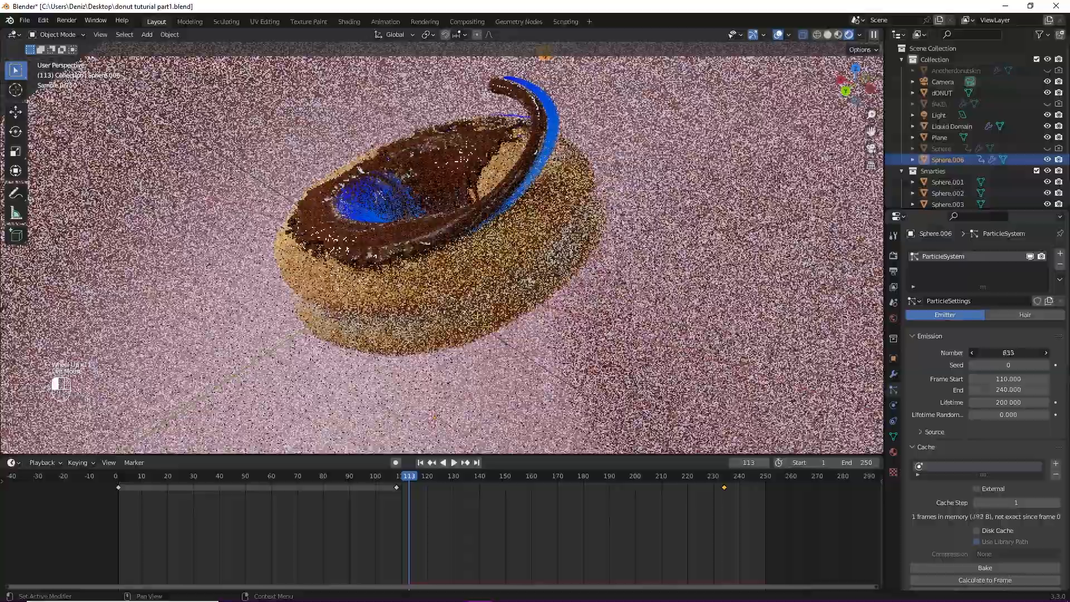
- Set the emitter sphere's particle number to 584 and replay the animation from just before the emission starts
drag(1008, 353, 992, 353)
click(396, 482)
key(space)
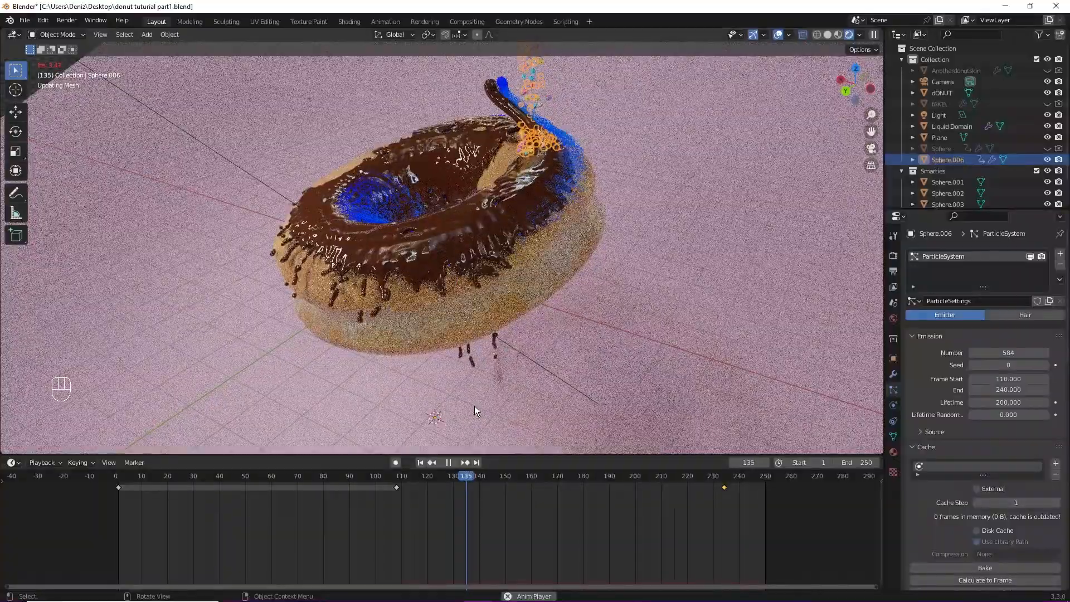
scroll(496, 327, down, 4)
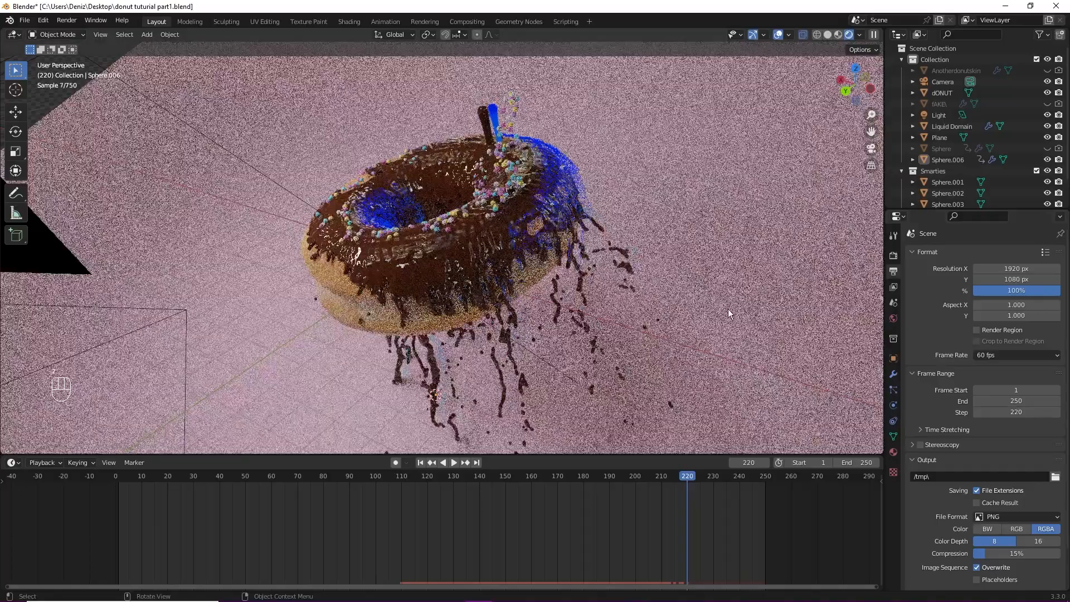
- Delete the ground plane beneath the donut
scroll(543, 290, down, 2)
middle_drag(543, 290, 579, 291)
click(565, 293)
key(x)
click(561, 293)
- Add a surface patch below the donut and enlarge it repeatedly to many times the donut's size, ending with a scale of 1.96
key(shift+a)
mouse_move(415, 297)
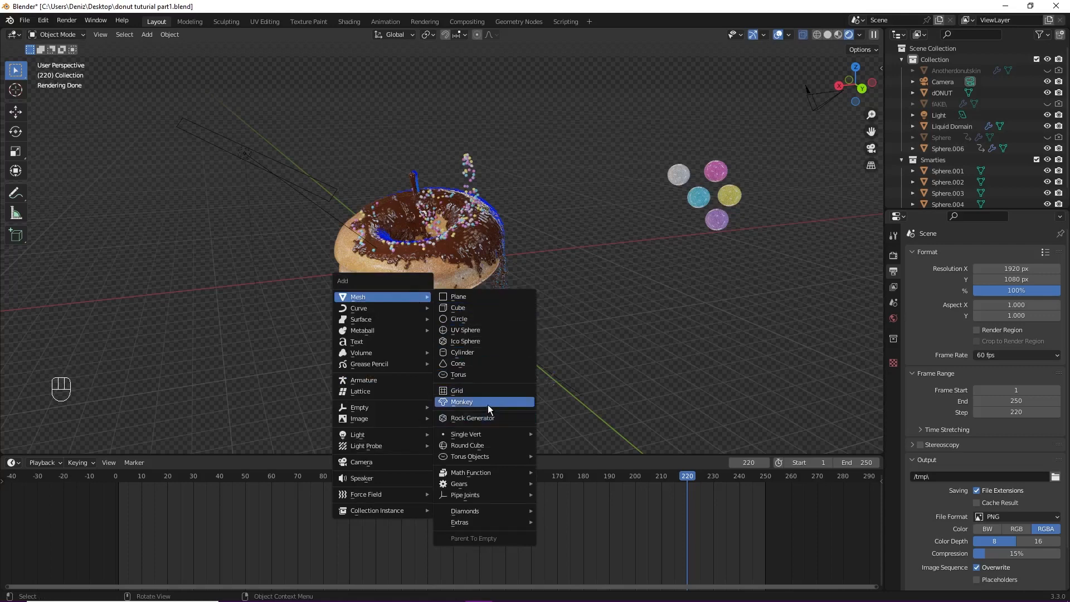
mouse_move(383, 326)
click(470, 341)
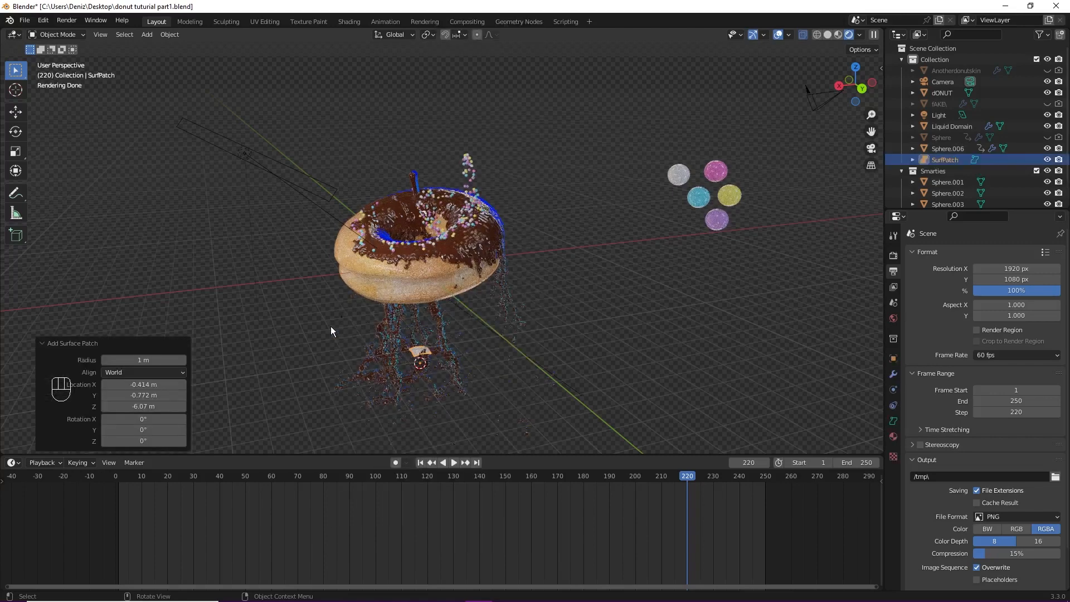
key(s)
click(516, 322)
scroll(516, 322, down, 4)
key(s)
click(354, 269)
scroll(354, 268, down, 2)
key(s)
click(416, 253)
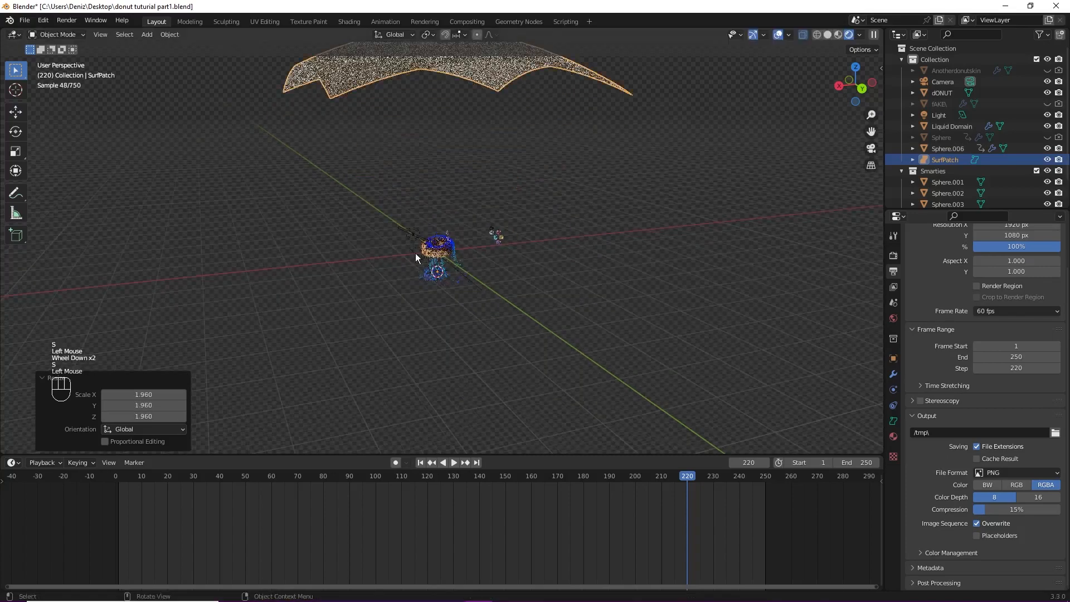
- Move the surface patch down toward the donut, set its origin to its geometry and scale it by about 1.03
key(g)
click(423, 243)
right_click(422, 242)
mouse_move(435, 93)
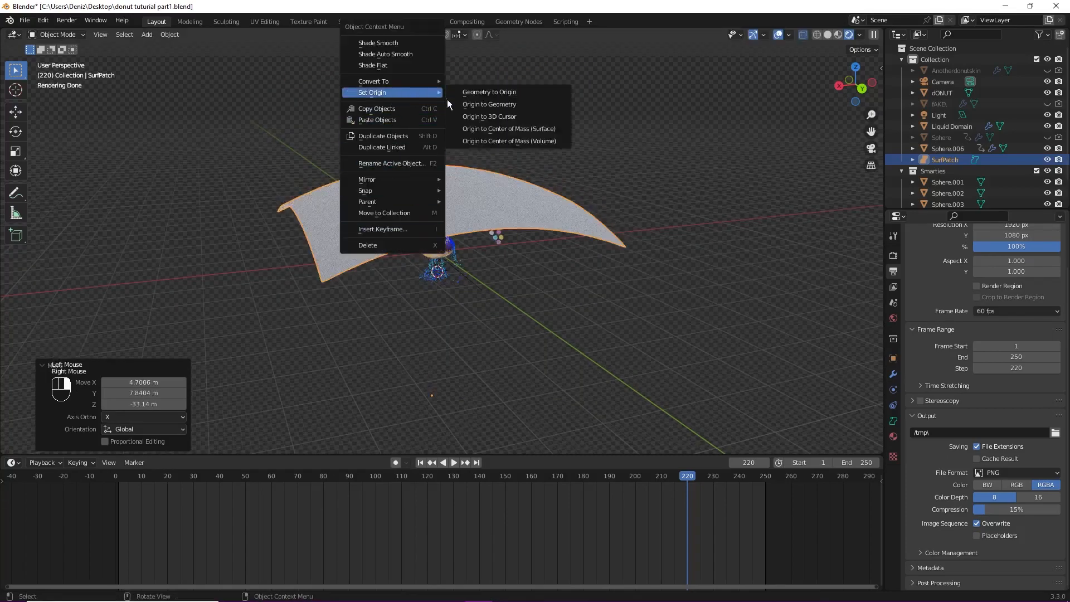
click(490, 104)
key(s)
click(497, 209)
- In the right orthographic view, rotate the surface patch by about -152° and position it beneath and behind the donut
click(839, 85)
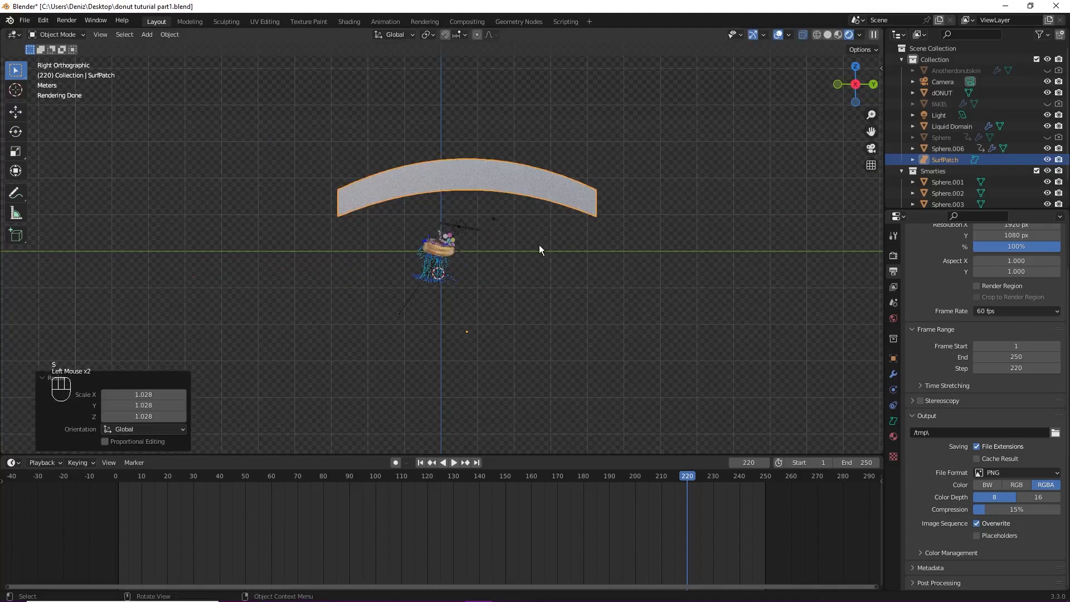
key(r)
click(336, 351)
key(g)
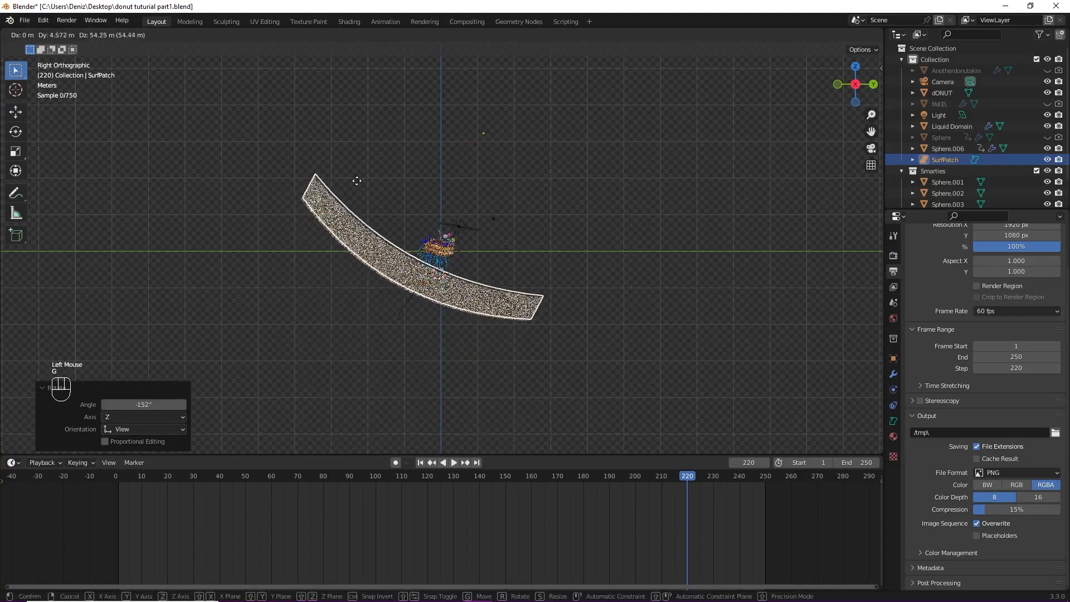
click(392, 203)
- In Edit Mode, reshape the raised end of the surface patch by moving its inner and outer upper control points
scroll(392, 202, up, 3)
key(Tab)
key(Tab)
key(Tab)
scroll(211, 145, down, 2)
scroll(210, 145, down, 2)
key(Tab)
scroll(304, 177, up, 1)
click(406, 289)
key(Tab)
scroll(406, 289, down, 1)
shift+middle_drag(406, 289, 491, 204)
click(406, 192)
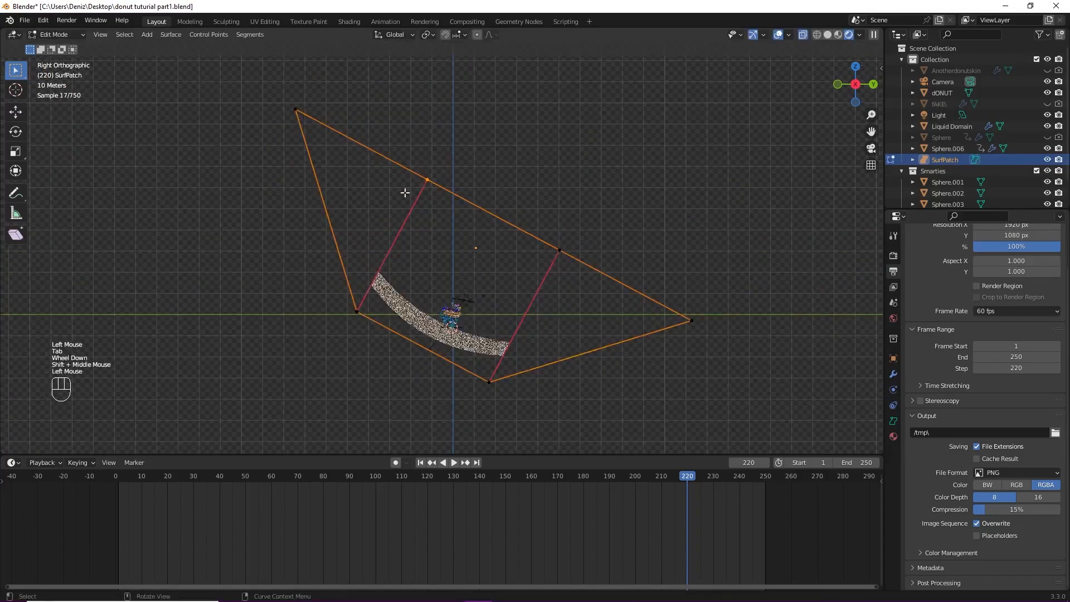
key(g)
click(390, 233)
key(g)
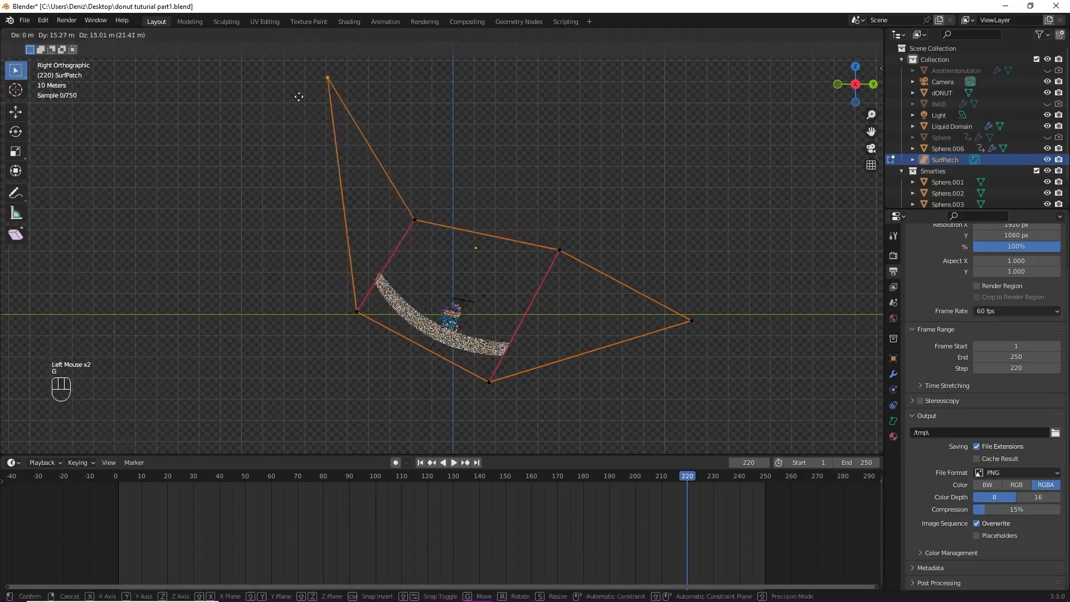
click(228, 154)
- Extend the opposite end of the surface patch by moving its upper control points outward to form the backdrop floor
click(559, 251)
key(g)
click(706, 321)
key(g)
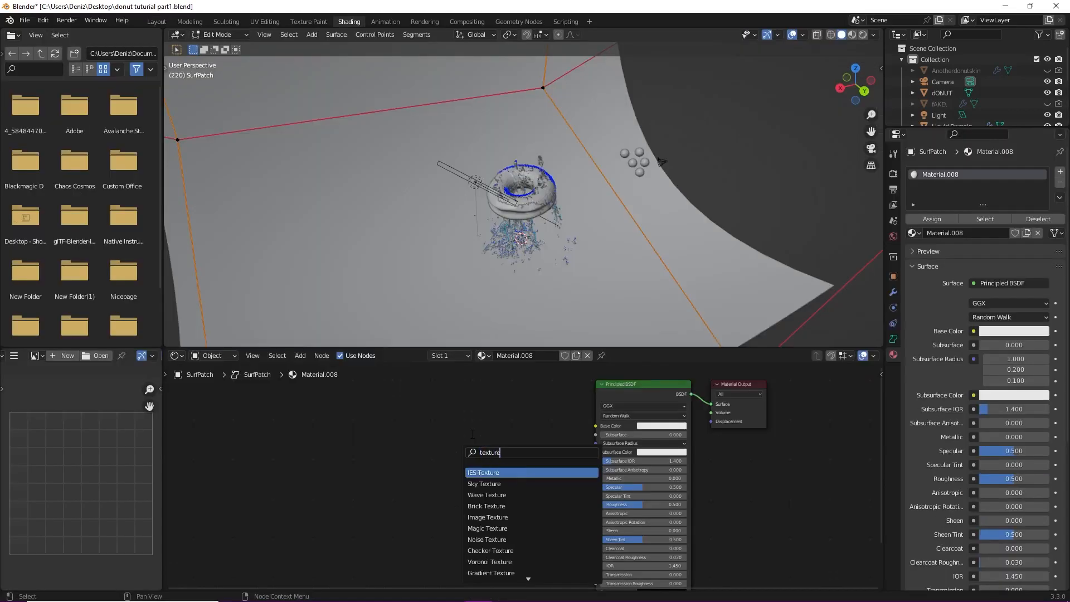
- Add Texture Coordinate and Mapping nodes to the surface patch's material and arrange them before the Principled BSDF
text(co)
key(Return)
click(309, 441)
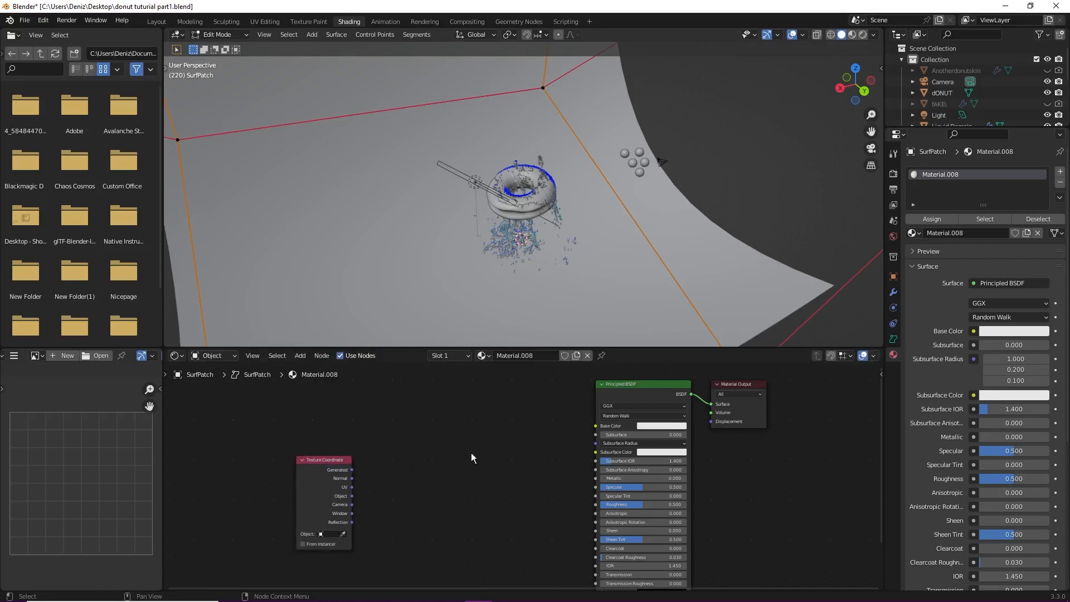
key(shift+a)
click(471, 454)
text(map)
key(Down)
key(Return)
click(399, 402)
drag(337, 462, 342, 409)
- Add an Image Texture node and wire Generated through Mapping into its Vector, with its Color feeding the Principled BSDF's Base Color
key(shift+a)
click(490, 446)
text(imag)
key(Return)
click(464, 411)
drag(454, 411, 471, 485)
drag(357, 426, 394, 432)
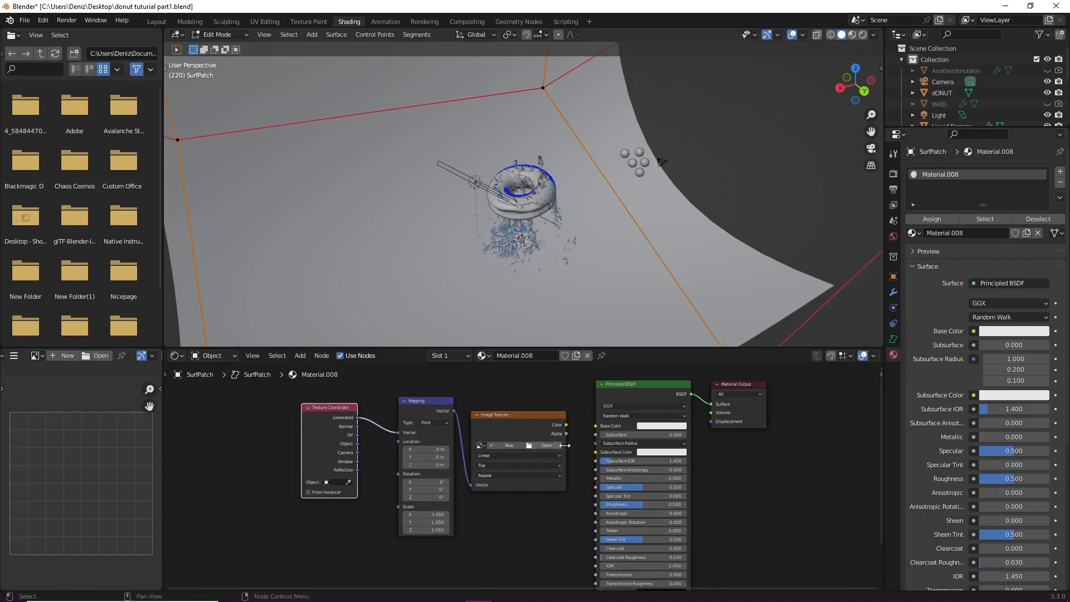
drag(565, 424, 596, 426)
- Browse the Downloads and Desktop folders with thumbnails and load a purple background image into the Image Texture node
click(540, 447)
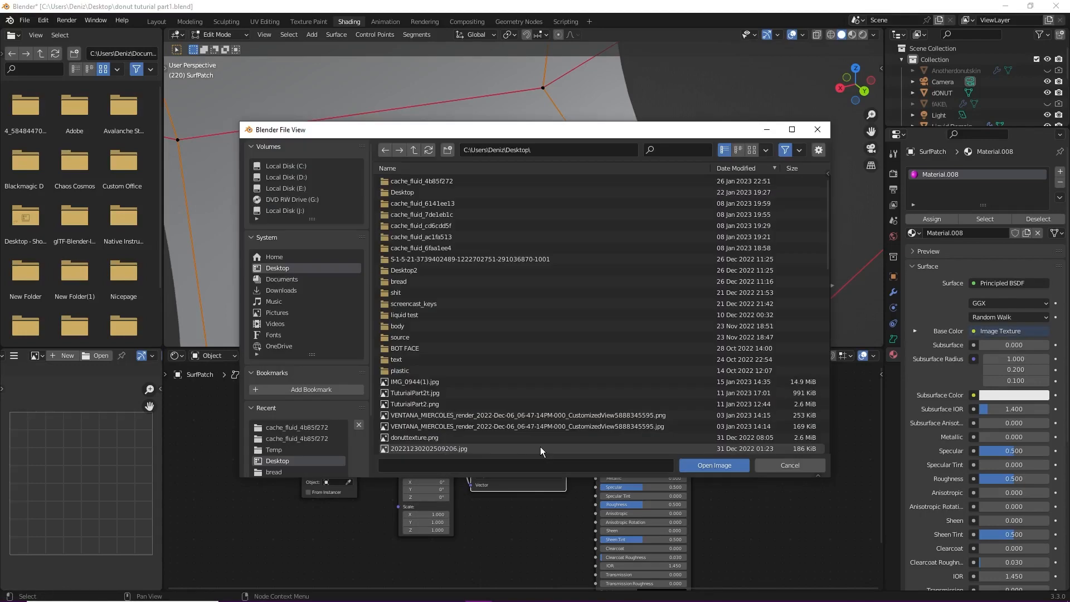
click(752, 150)
click(281, 290)
scroll(589, 300, down, 2)
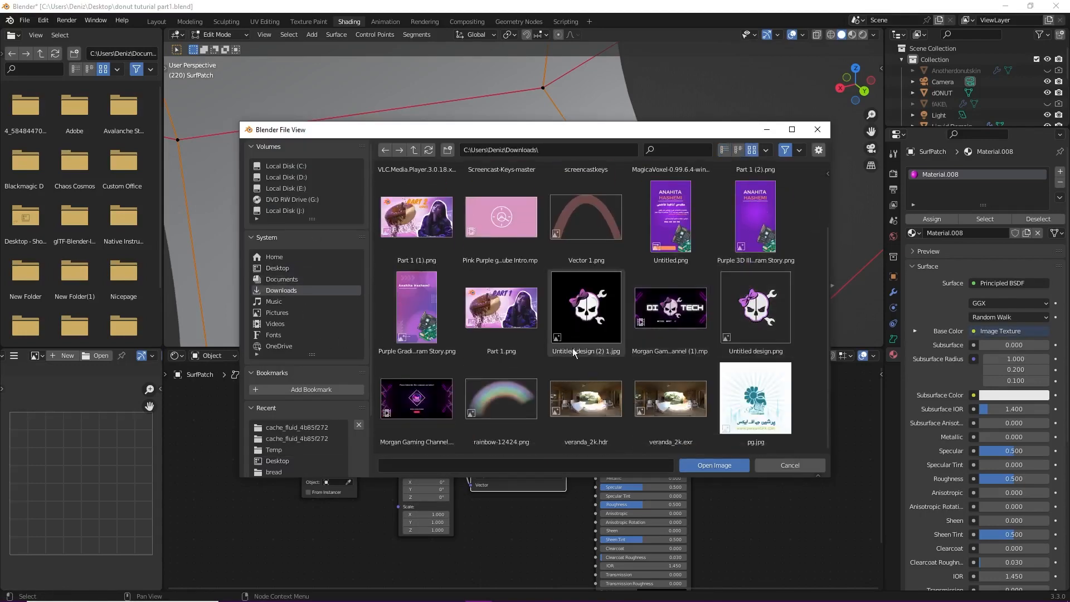
click(307, 266)
scroll(600, 339, down, 6)
scroll(600, 343, down, 5)
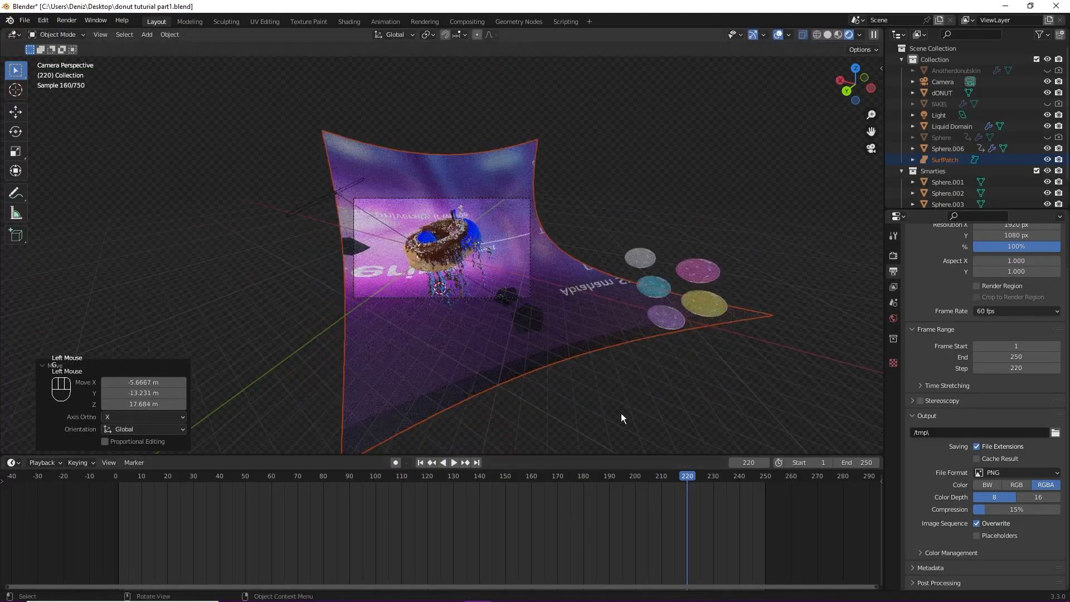
- Lower the backdrop in the camera view by about 4.1 m in Z, -1.3 m in X and 1.6 m in Y
scroll(623, 383, up, 2)
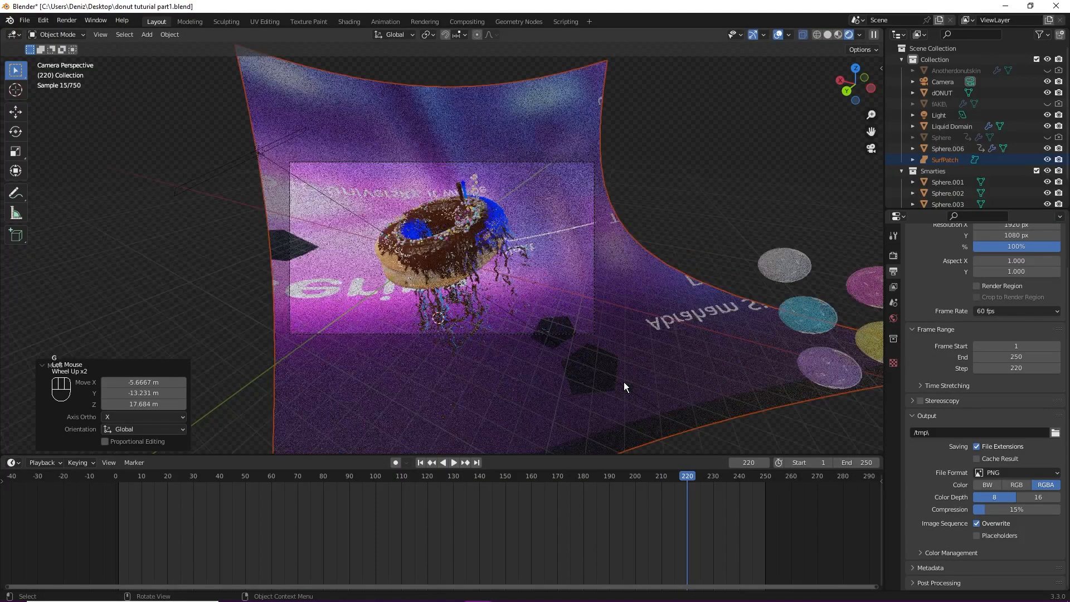
key(g)
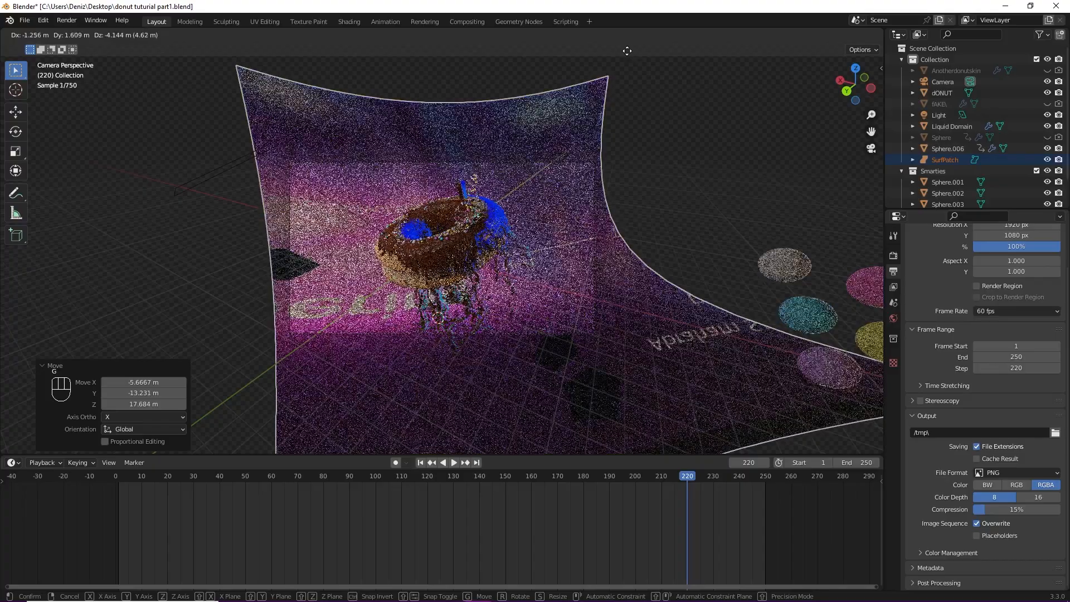
click(626, 49)
middle_drag(321, 149, 283, 170)
click(871, 148)
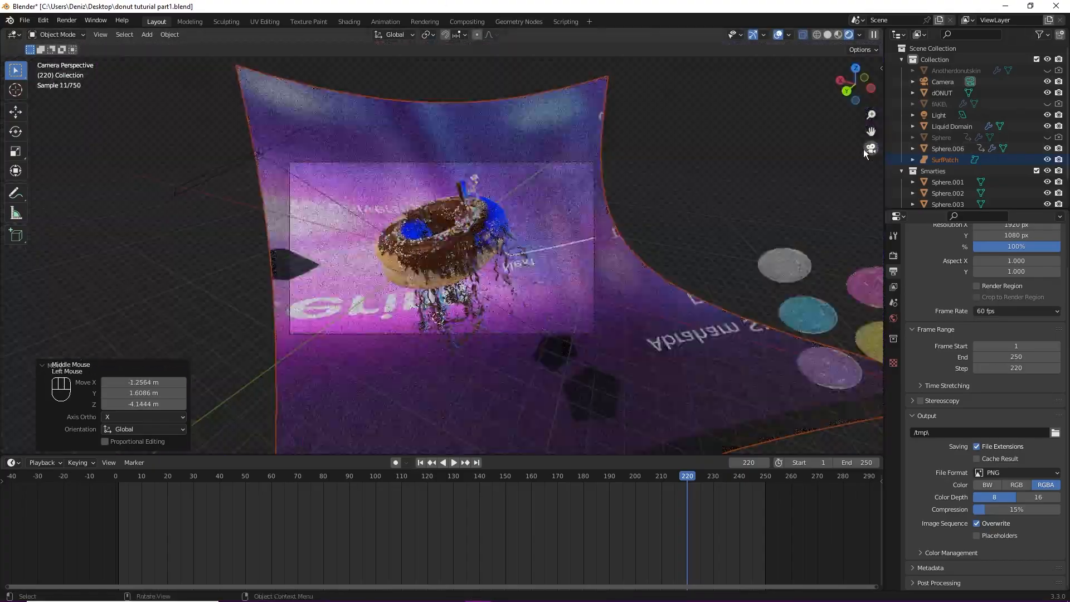
key(s)
key(ctrl+z)
click(666, 210)
key(ctrl+z)
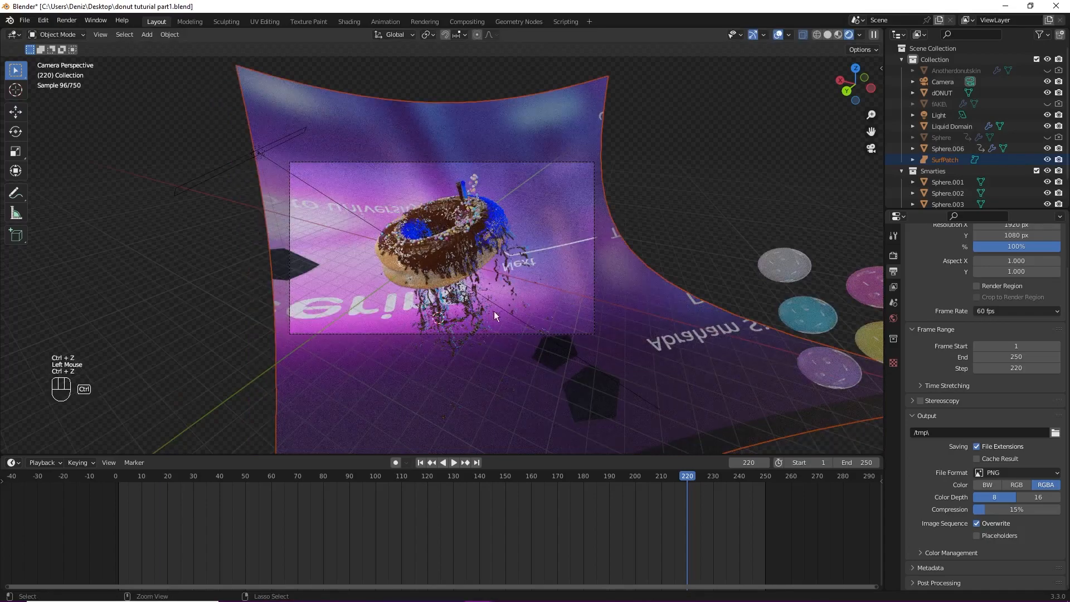
- Rotate the backdrop by about 7.6° in the camera view and then about -8.7° around the Z axis
key(r)
click(506, 299)
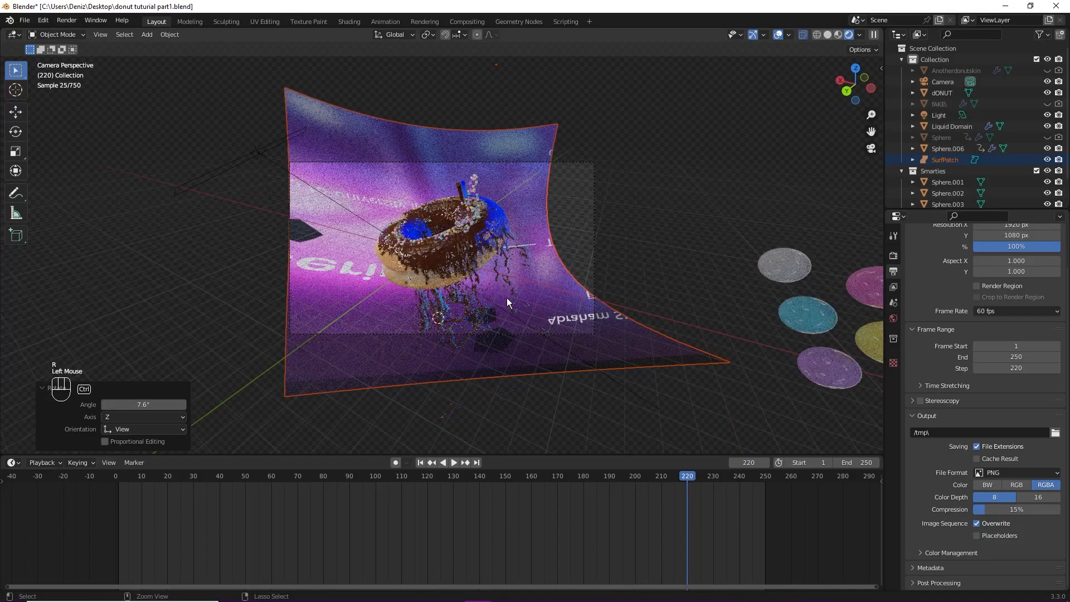
key(r)
key(z)
click(445, 118)
- Scale the backdrop by about 2.27 and move it upward so it fills the camera frame behind the donut
key(s)
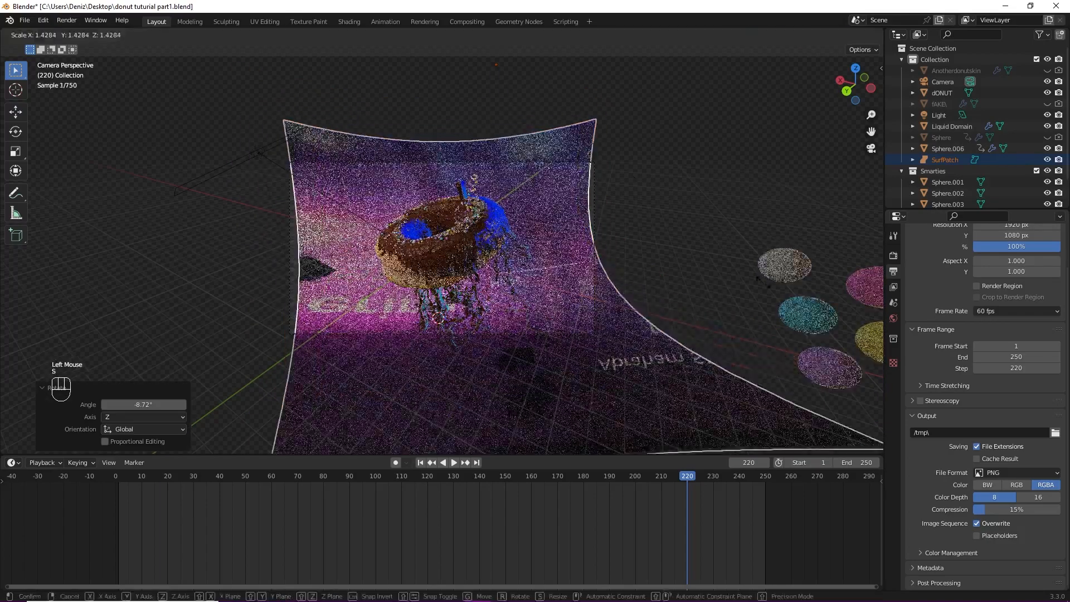
click(369, 176)
key(g)
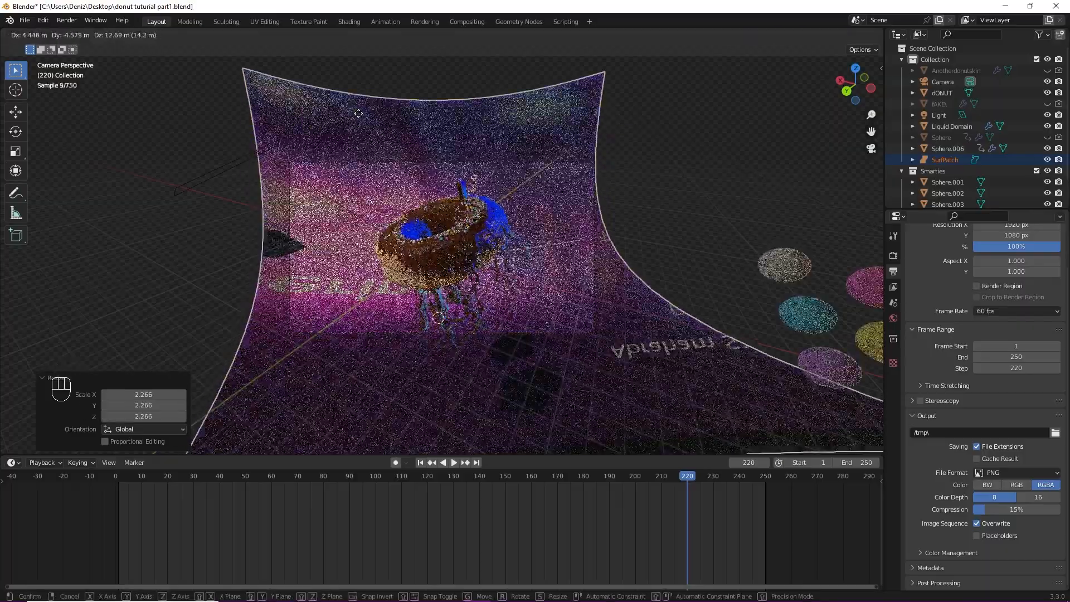
click(358, 113)
- Move the camera closer to the donut along its local Z axis and shift it to reframe the donut, then select the backdrop
click(375, 171)
click(370, 163)
key(g)
key(z)
key(z)
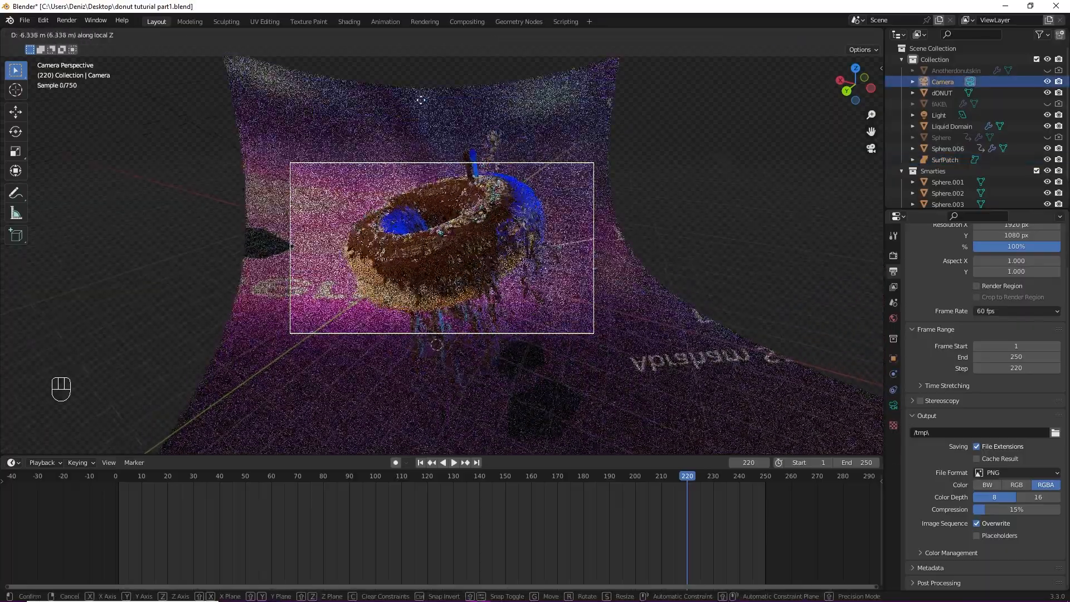
click(421, 127)
key(g)
click(250, 132)
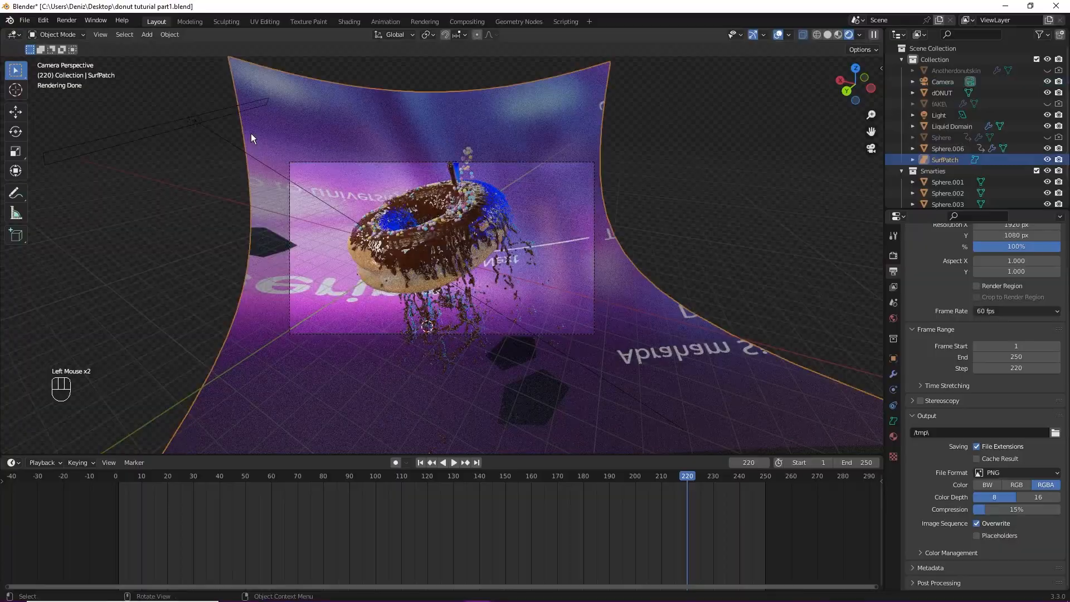
click(251, 132)
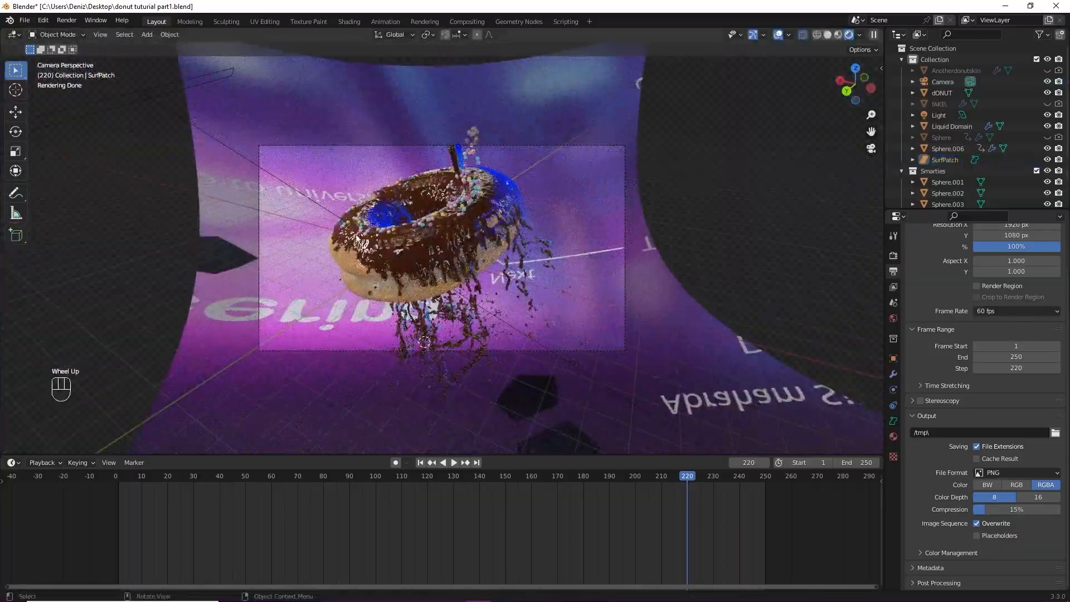
click(941, 92)
click(893, 453)
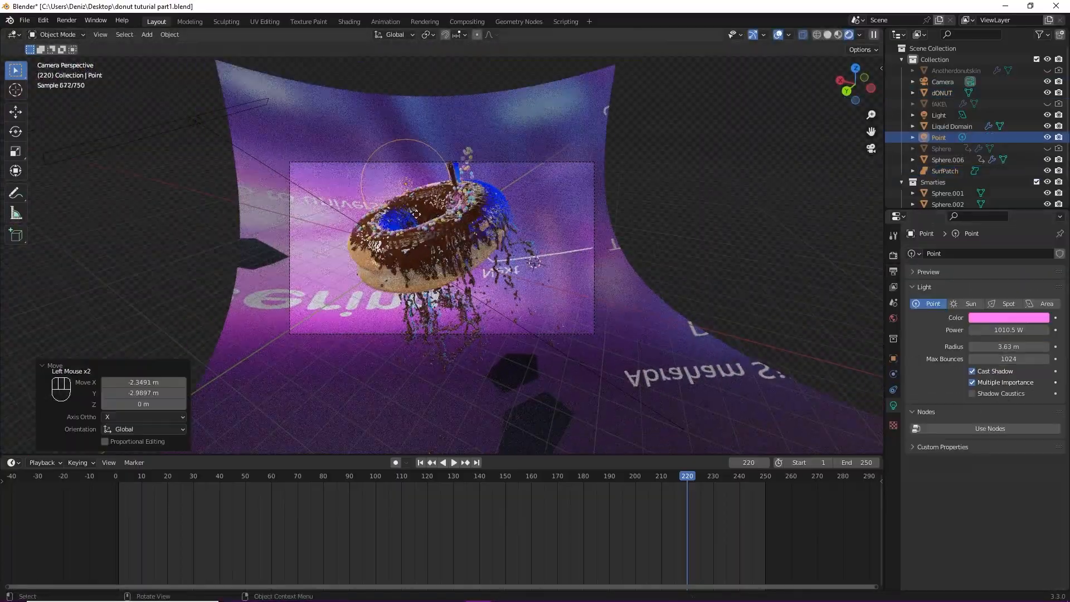
- Scale the pink point light by about 2.2 and position it just above the donut
key(g)
click(534, 262)
key(s)
click(534, 262)
key(g)
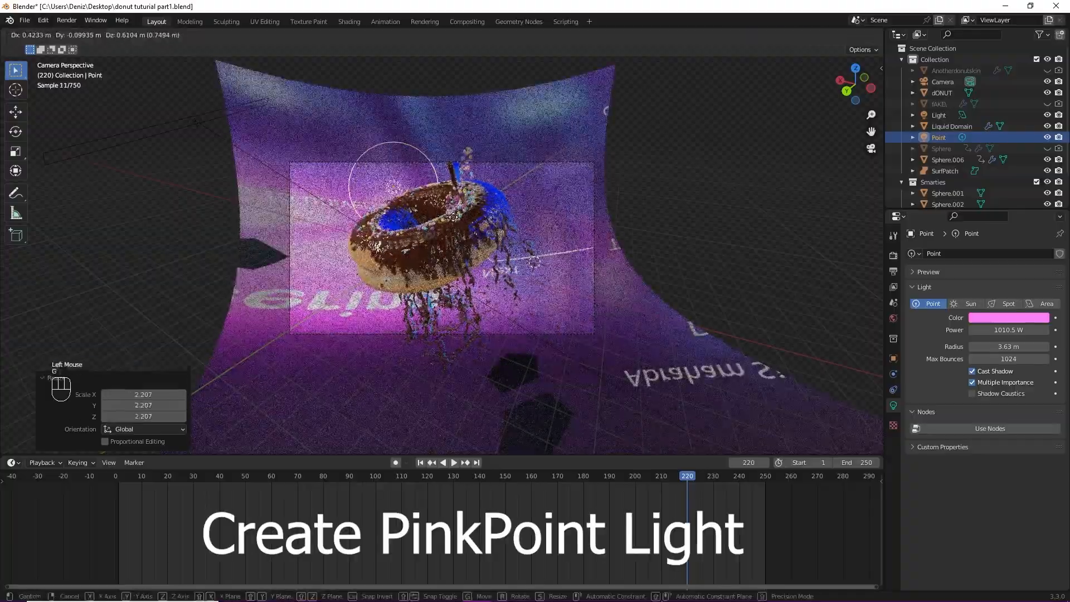
click(534, 262)
key(g)
click(533, 262)
- Duplicate the pink point light twice, setting the first copy's power to 924 W and placing it to the donut's left
key(shift+d)
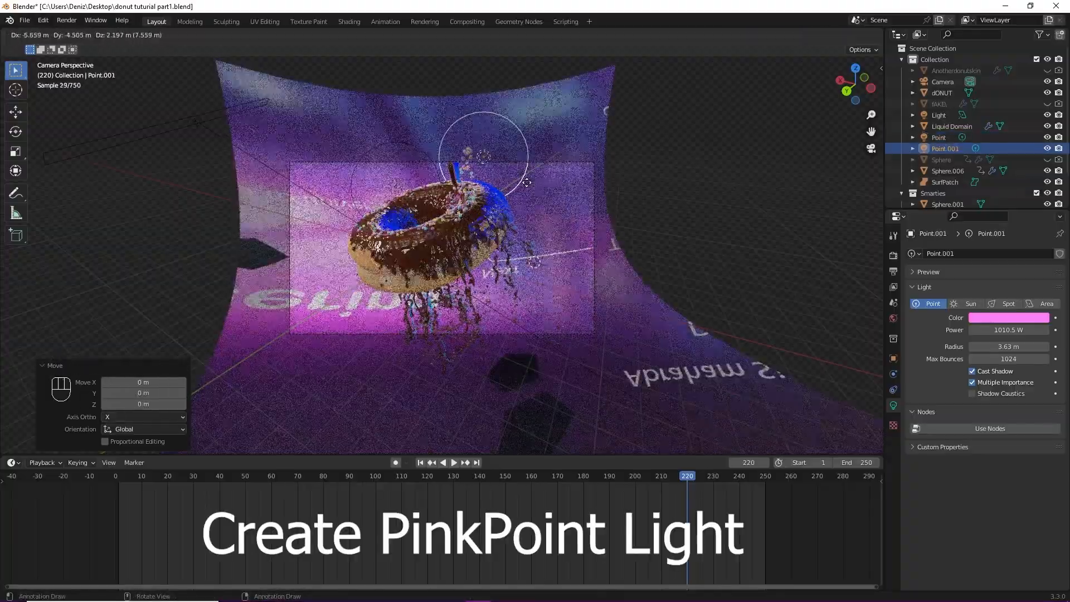
click(435, 161)
drag(1009, 330, 989, 330)
key(g)
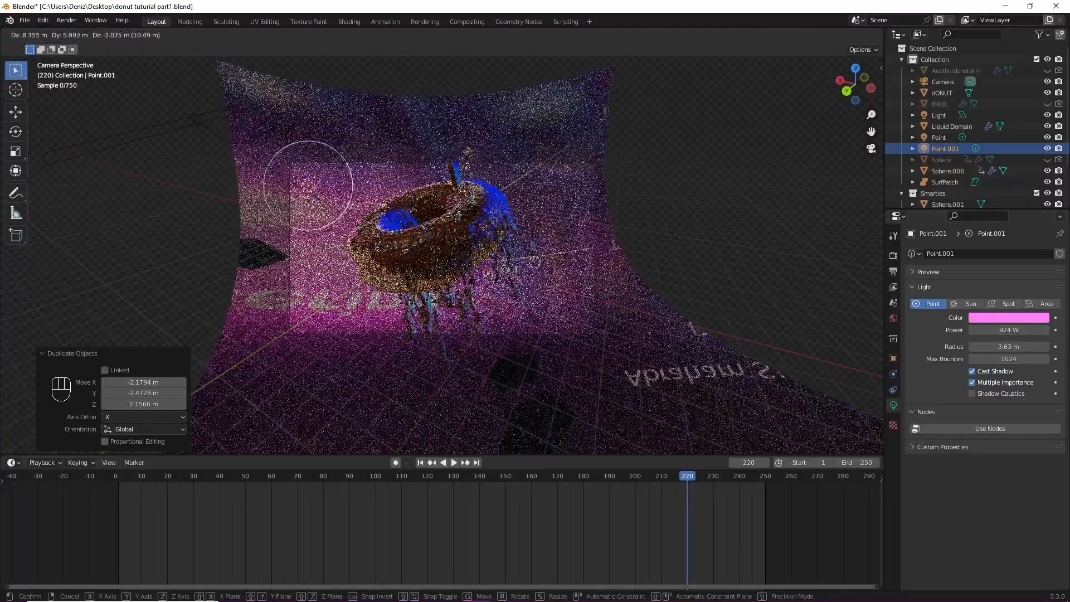
click(335, 217)
key(shift+d)
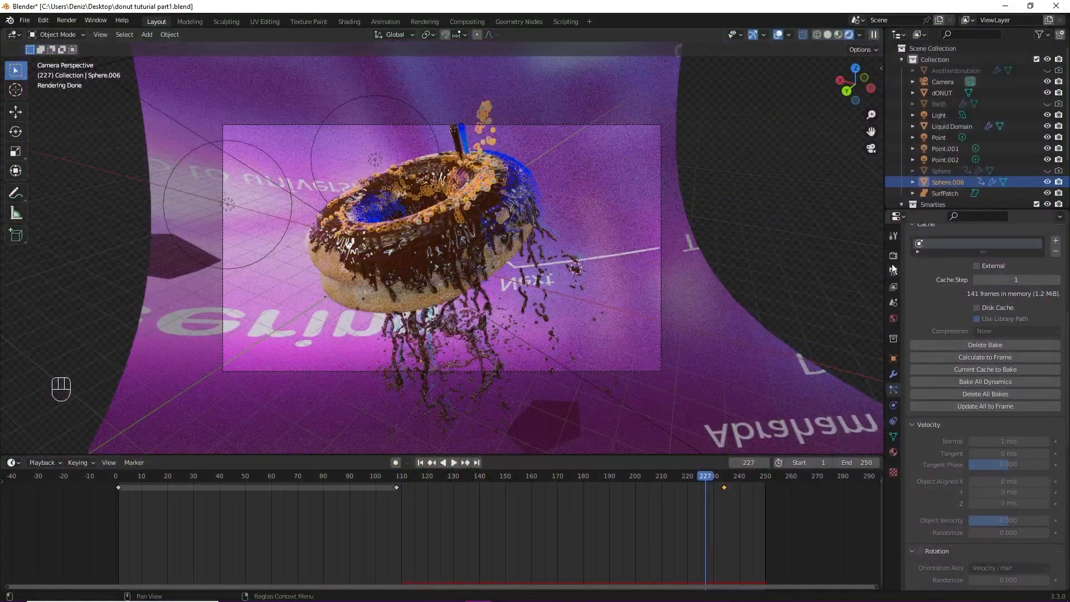
- Set the render output file format to FFmpeg Video
click(893, 271)
scroll(938, 293, up, 4)
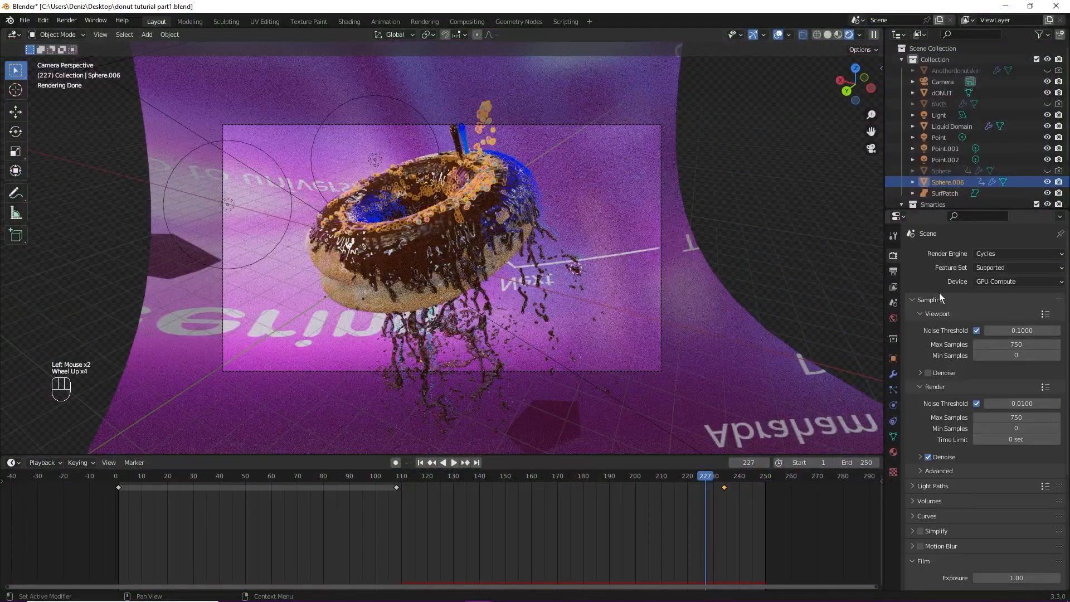
scroll(945, 415, down, 5)
click(1012, 473)
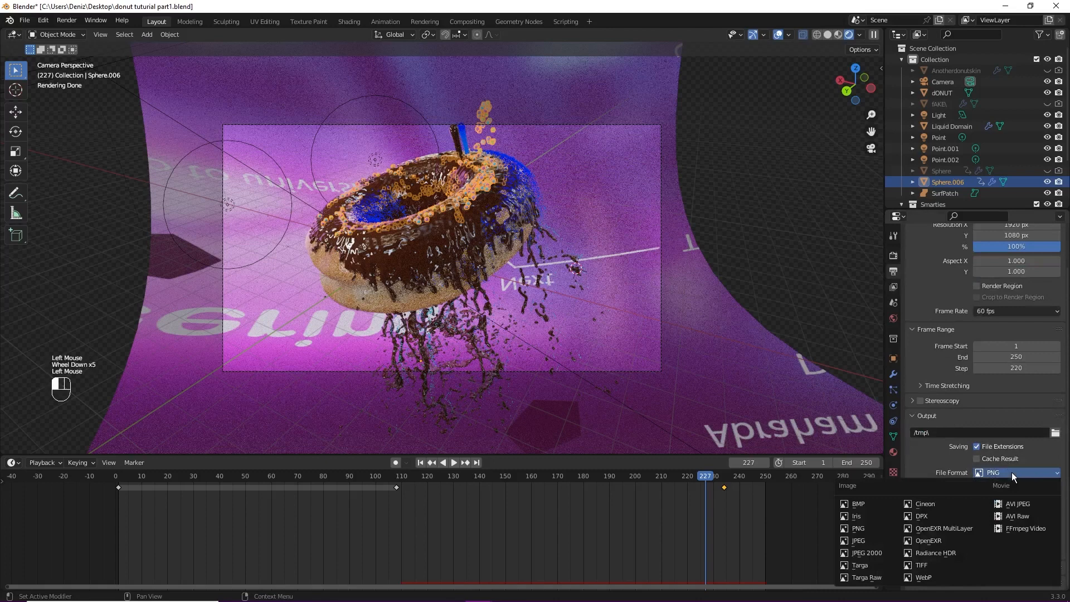
click(1028, 531)
click(994, 510)
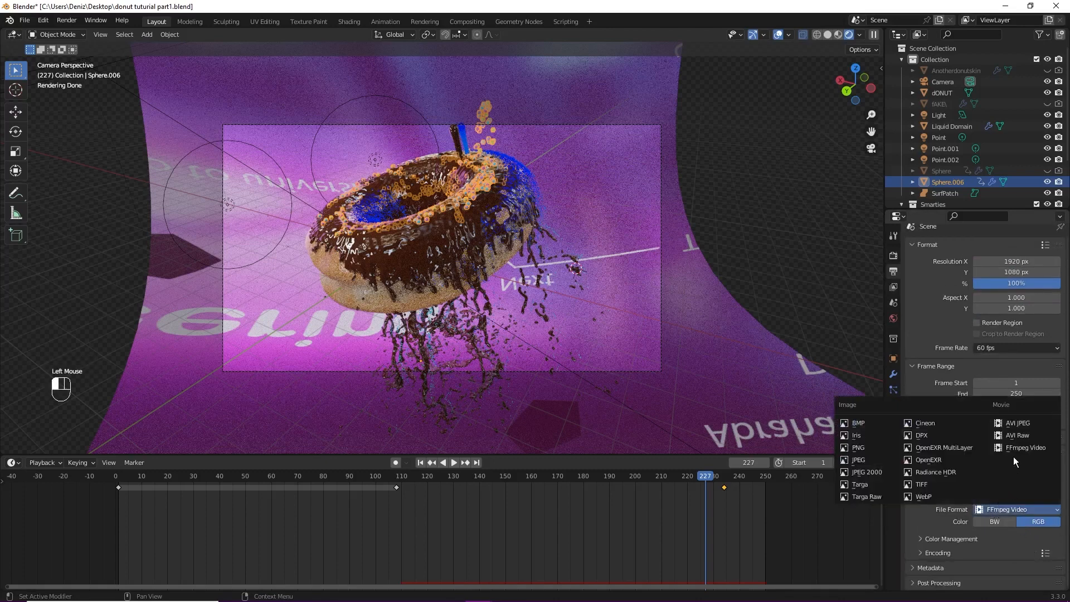
click(1008, 509)
- Set the video encoding container to MPEG-4 and go through the remaining video encoding options
scroll(981, 538, down, 2)
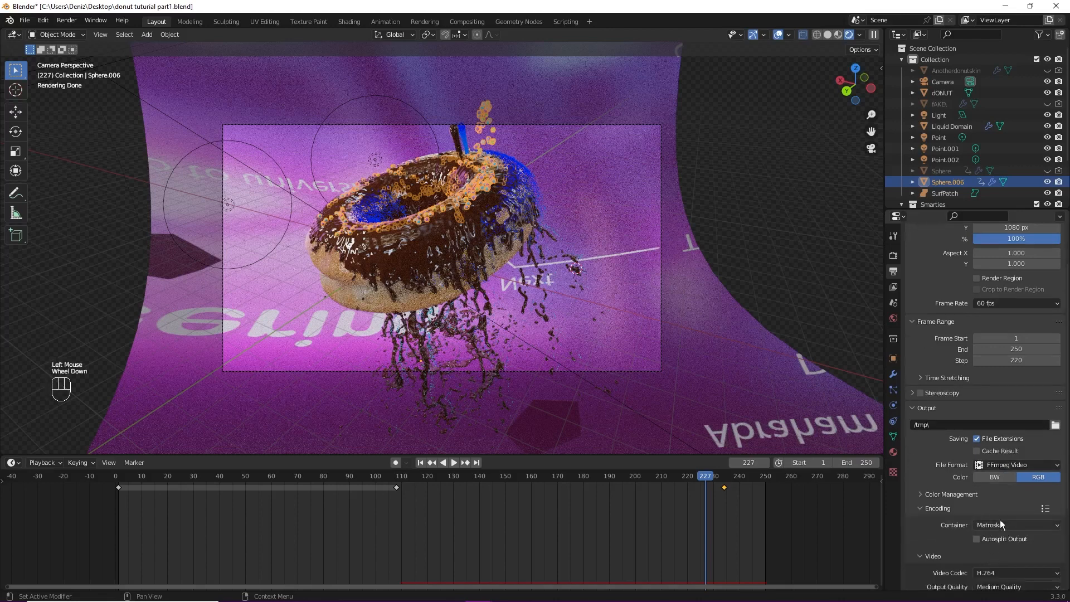
click(999, 524)
click(1004, 488)
scroll(1001, 510, down, 3)
click(1001, 511)
click(997, 519)
click(998, 518)
scroll(981, 519, down, 5)
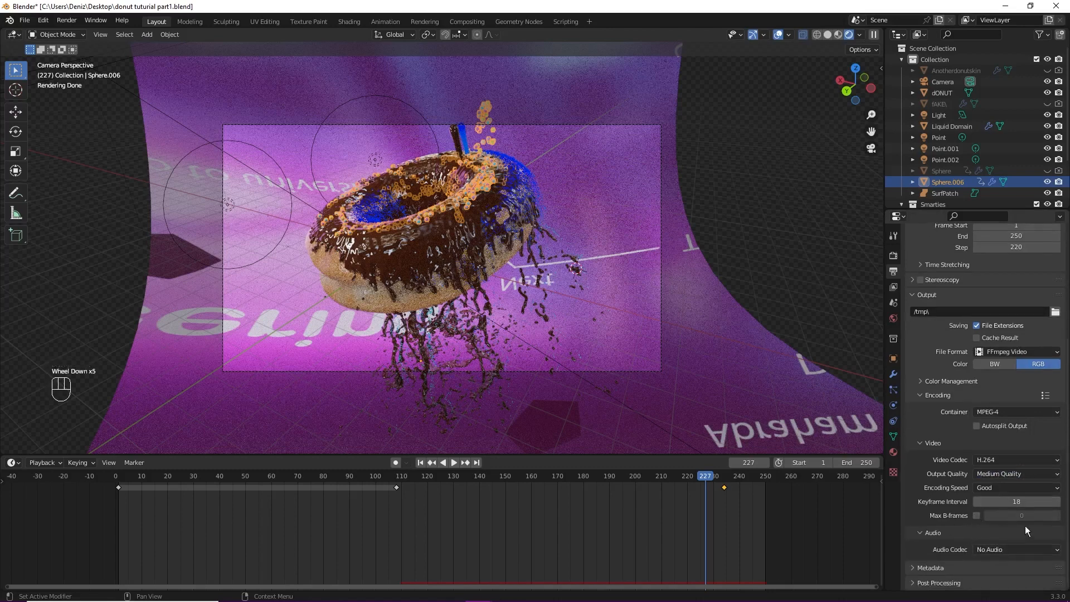
- Render the animation
scroll(979, 550, up, 9)
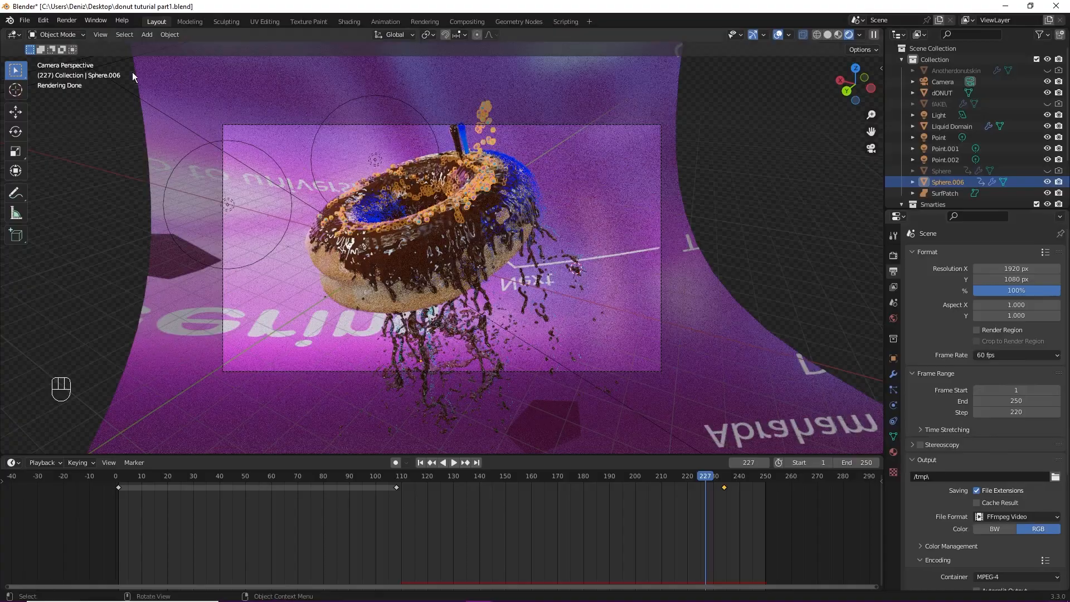
click(66, 20)
click(82, 44)
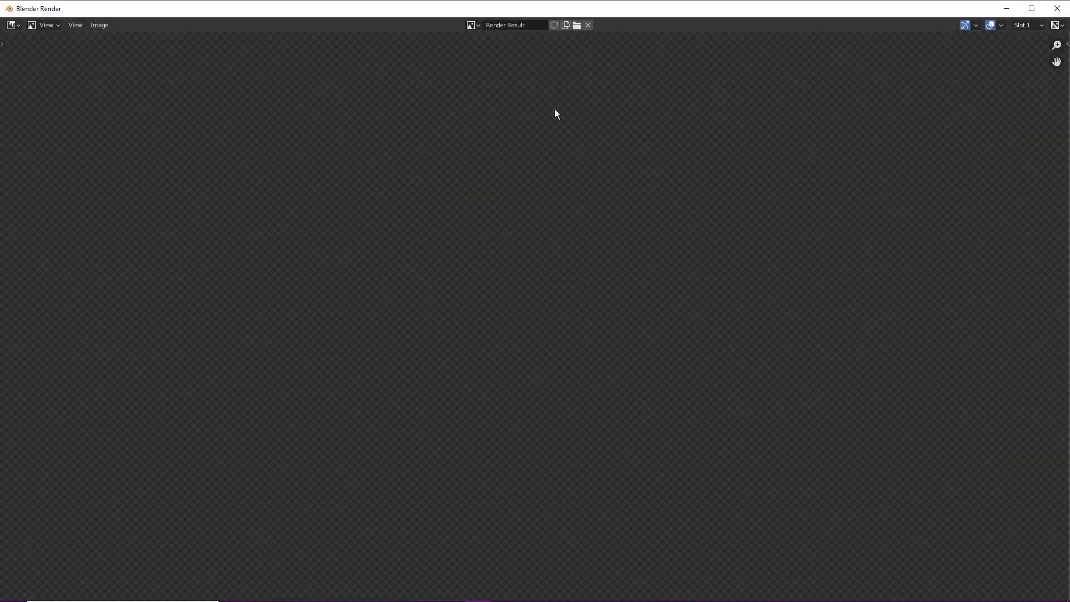